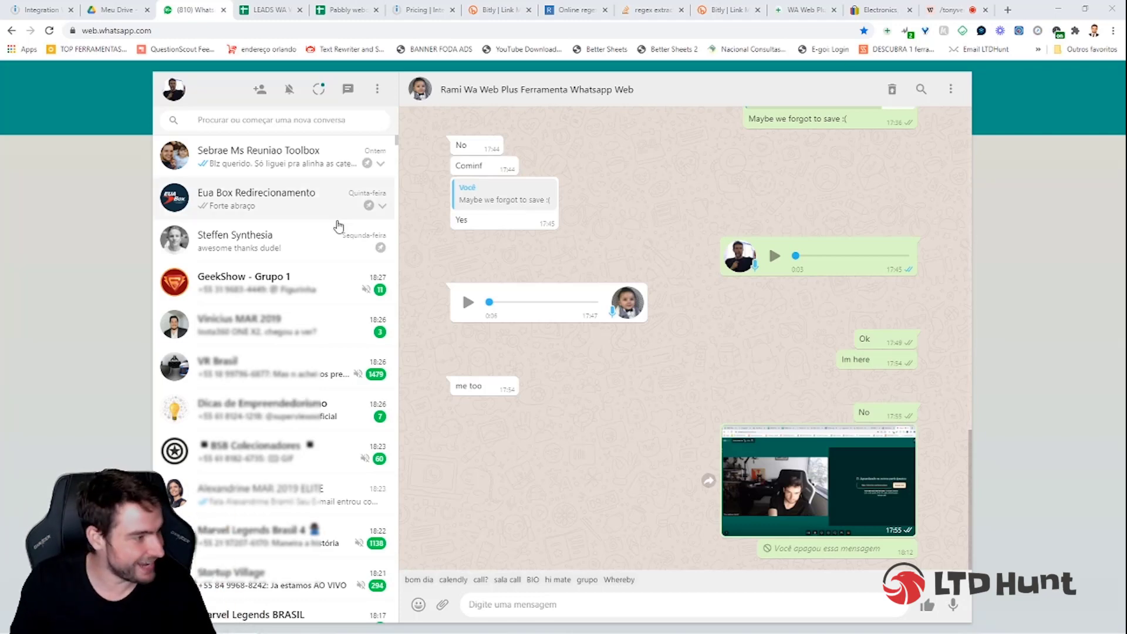
Step: Switch from WhatsApp Web to the LEADS WA WEB PLUS spreadsheet listing two lead rows
left_click(269, 10)
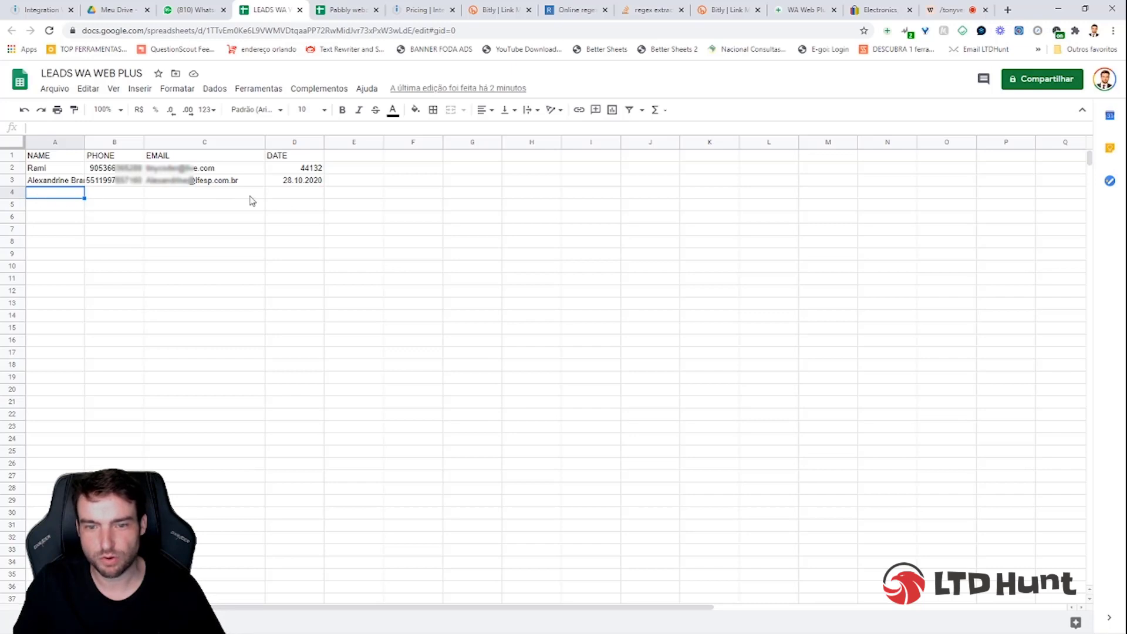
Step: Return to WhatsApp Web to view the chat where a lead sends their e-mail to sign up
left_click(187, 13)
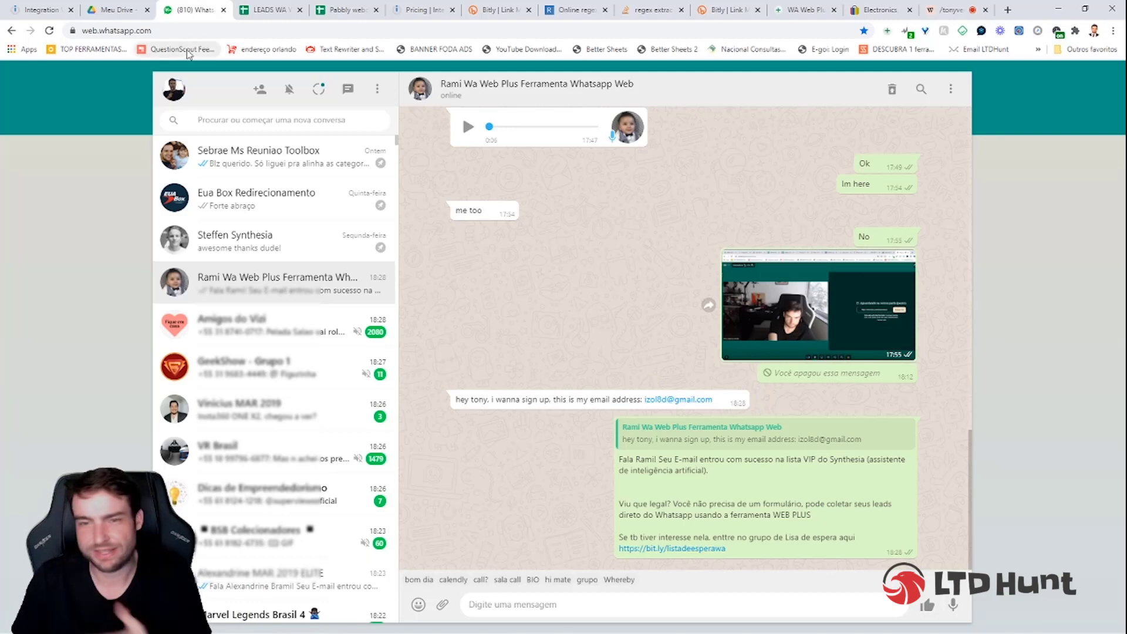
Step: Inspect row 4's date 28.10.2020, e-mail, phone and name in the leads sheet, then go back to WhatsApp
left_click(253, 9)
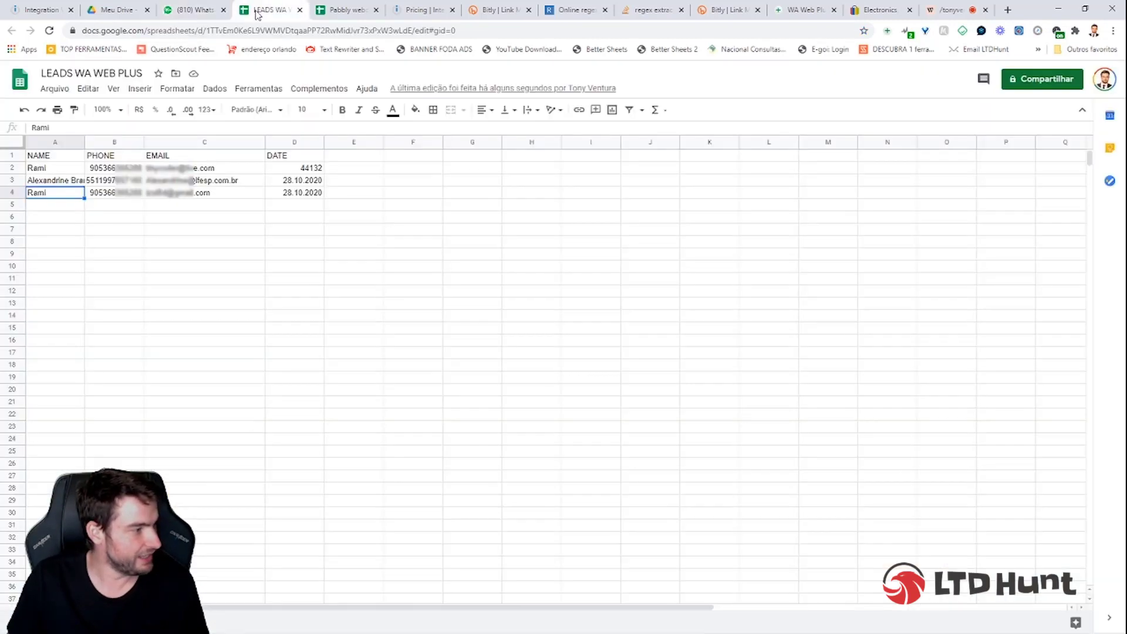
left_click(330, 194)
left_click(297, 193)
left_click(157, 198)
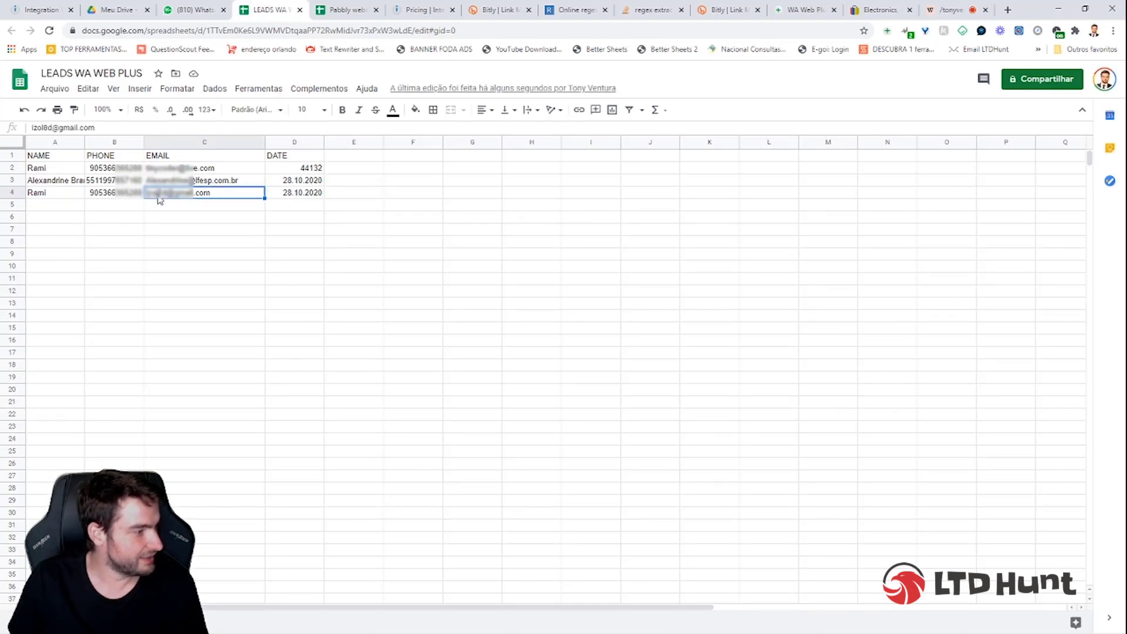
left_click(115, 197)
left_click(42, 195)
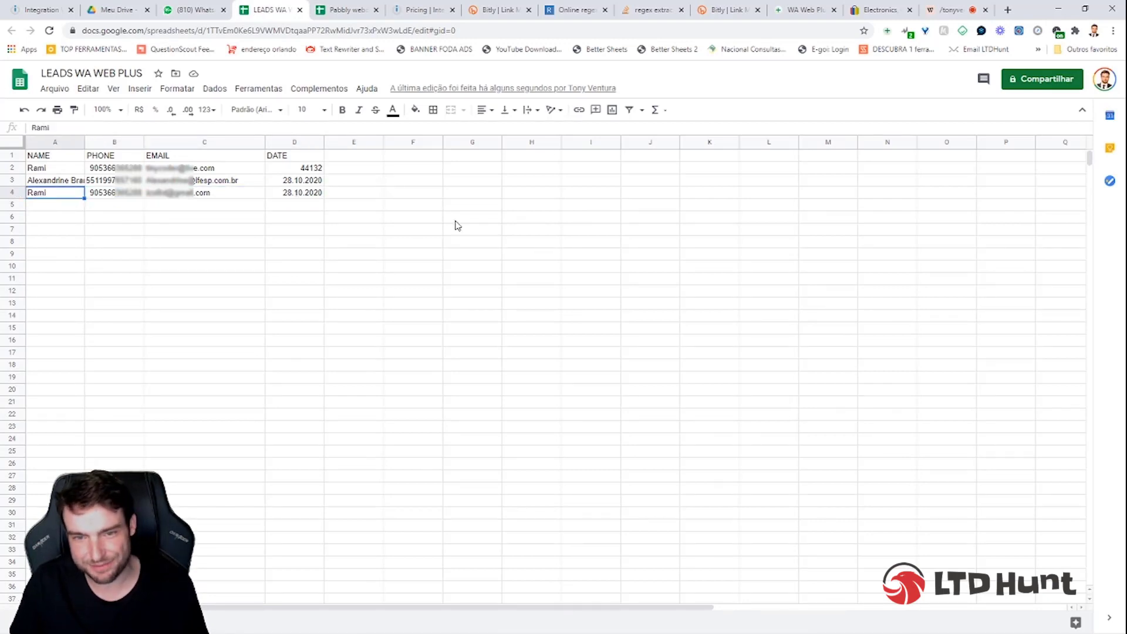
left_click(199, 17)
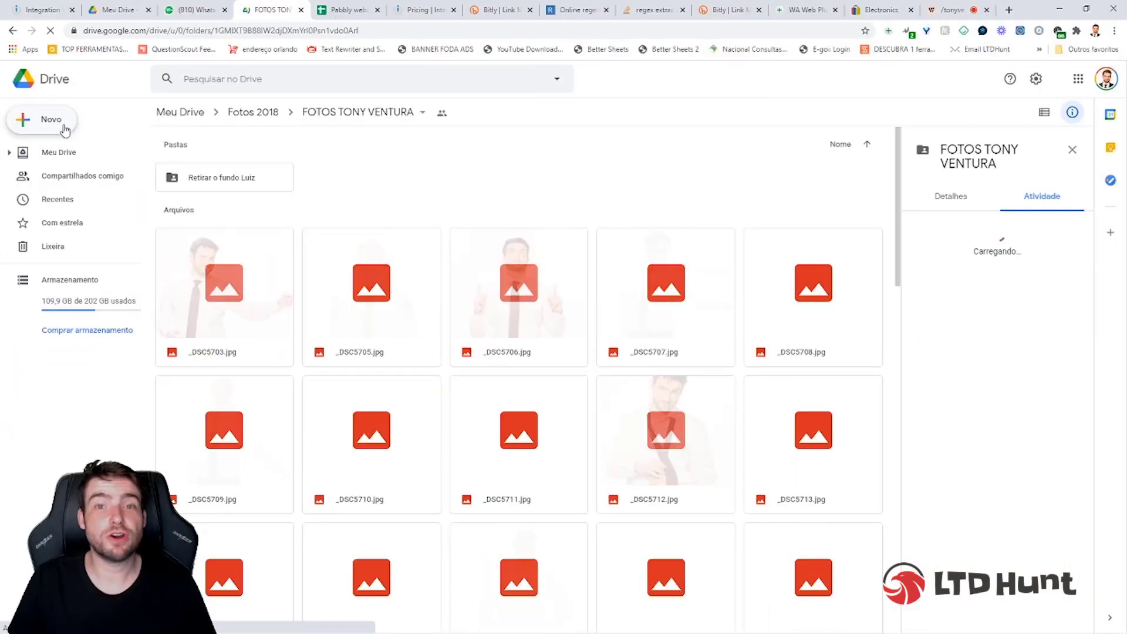
Step: Create a blank Planilhas Google spreadsheet in the shared photo folder, confirming CRIAR E COMPARTILHAR
left_click(64, 129)
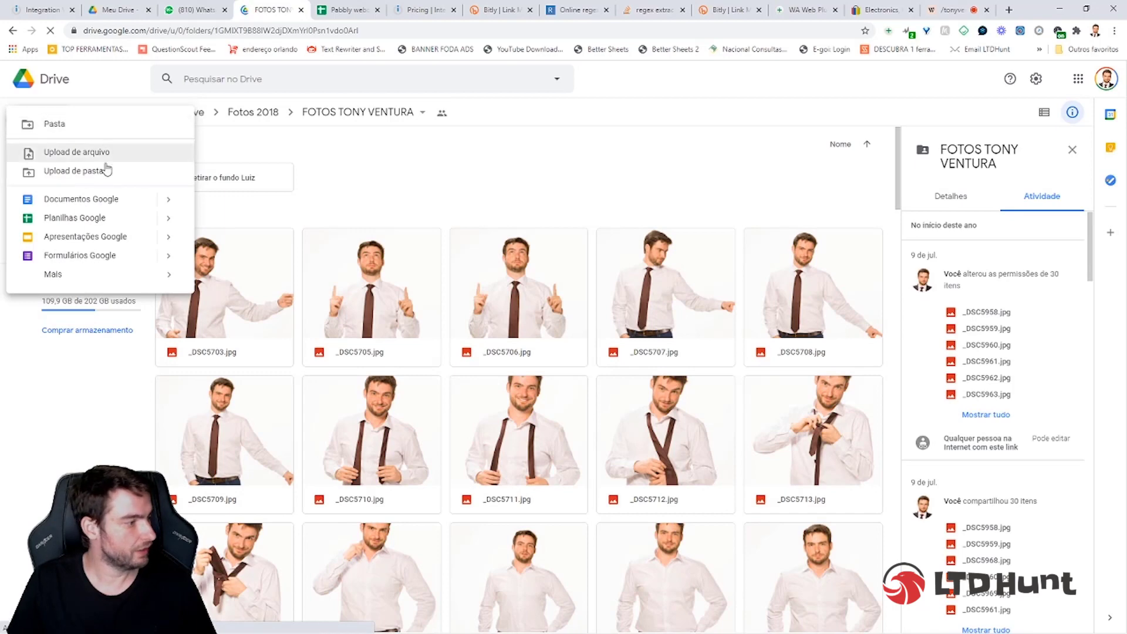
left_click(103, 218)
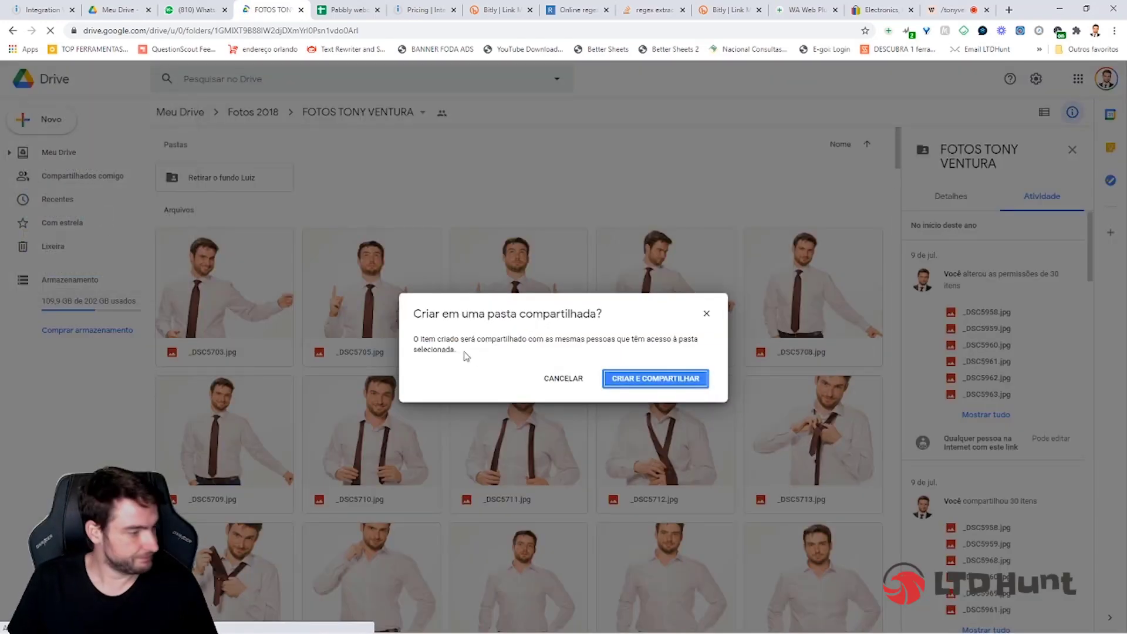
left_click(687, 381)
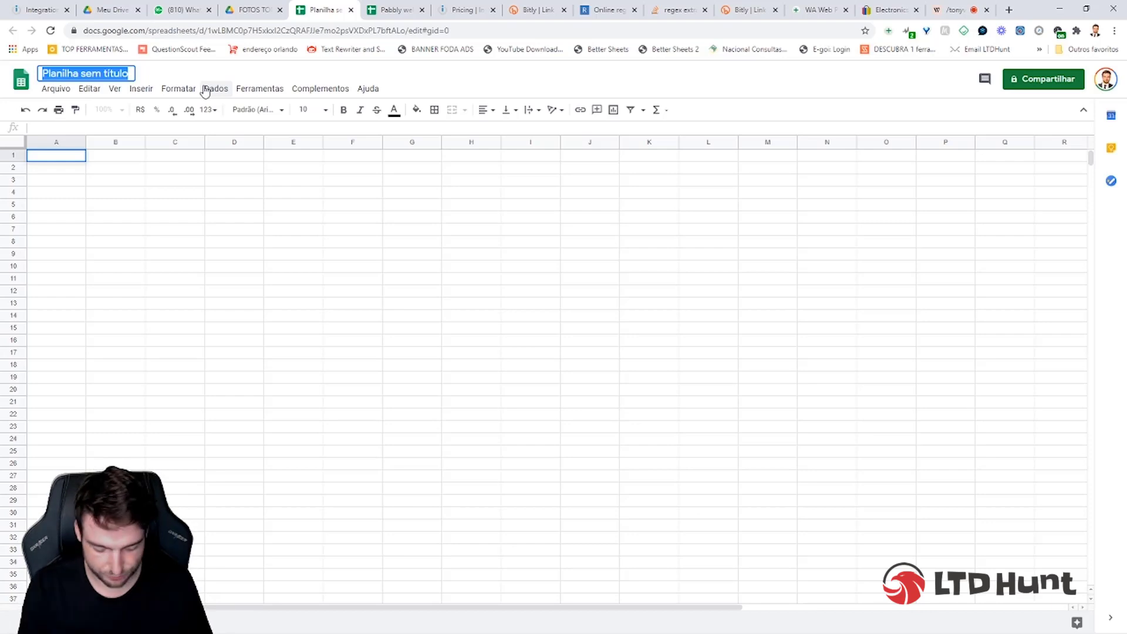
Step: Title the spreadsheet NEW LEAD WA WEB PLUS and enter headers NAME, PHONE, EMAIL in A1–C1
type("NEW LEA")
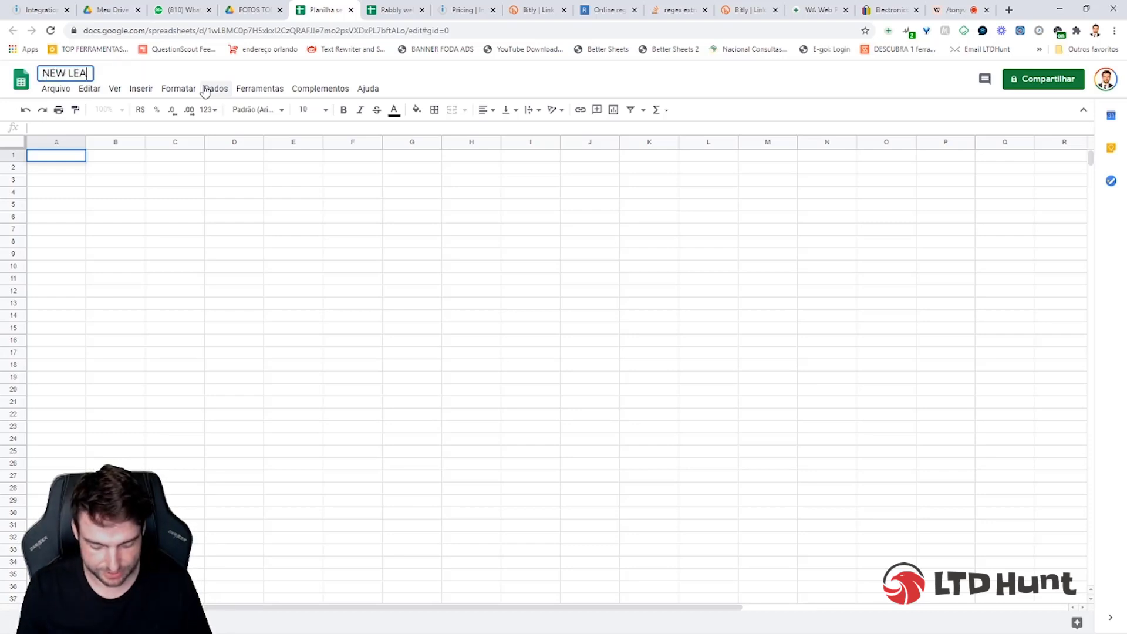
type("D WA WEB PLUS")
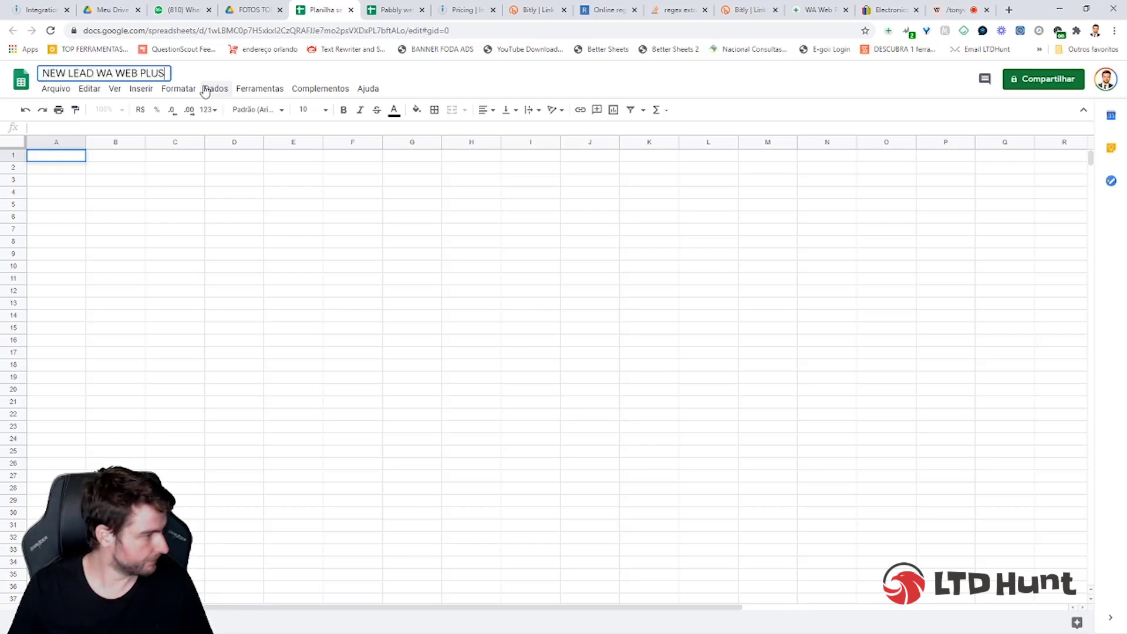
left_click(75, 153)
type("NAME")
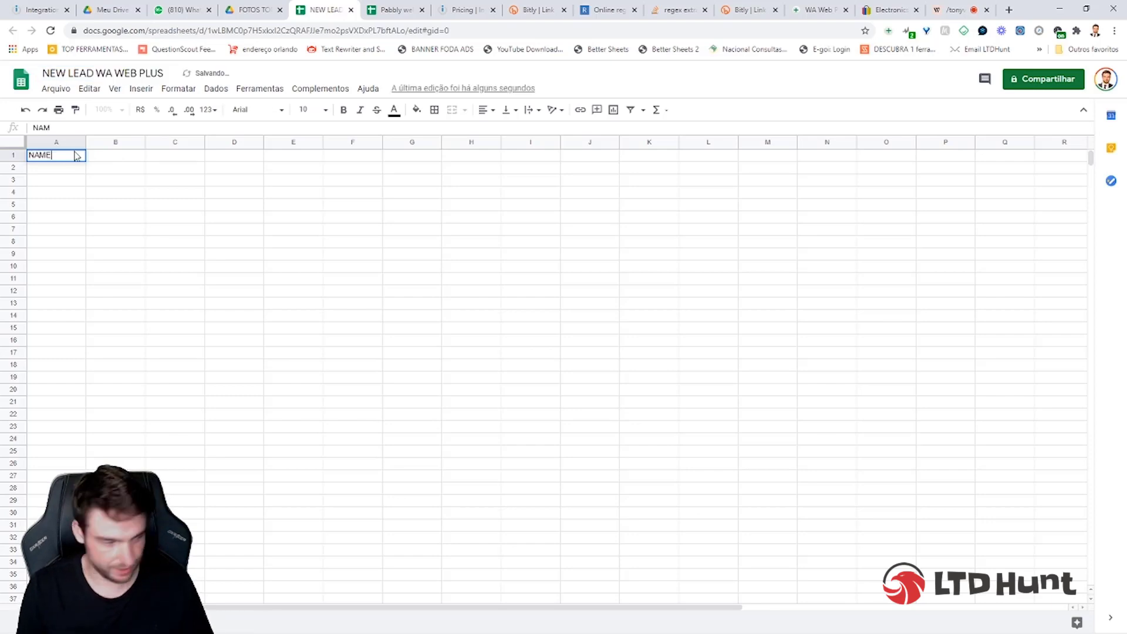
left_click(116, 156)
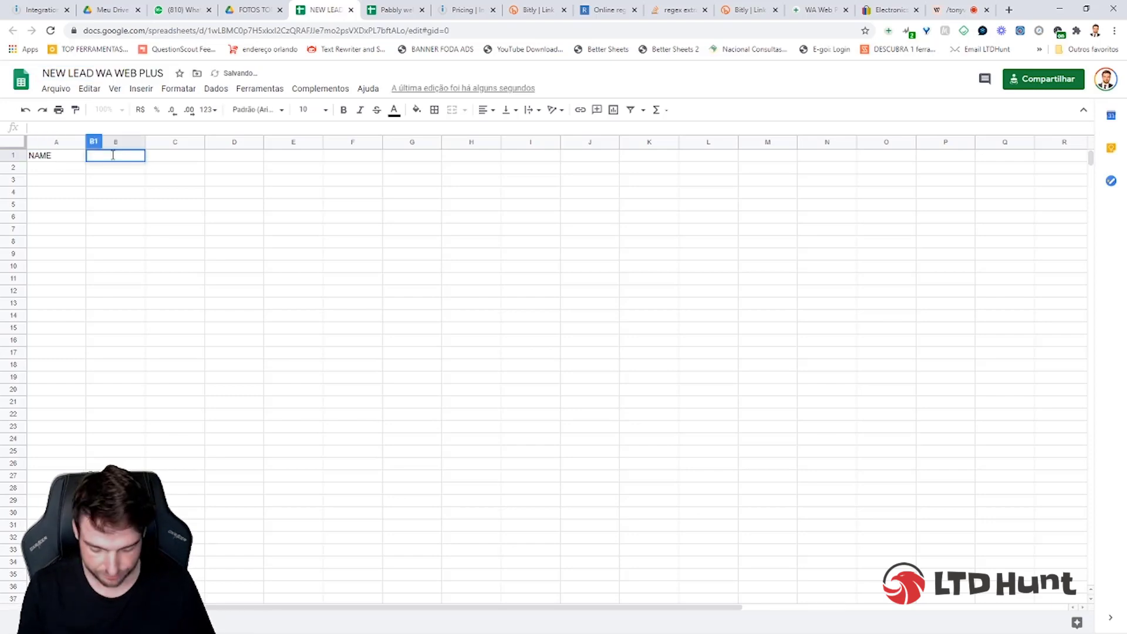
type("PHONE")
left_click(178, 155)
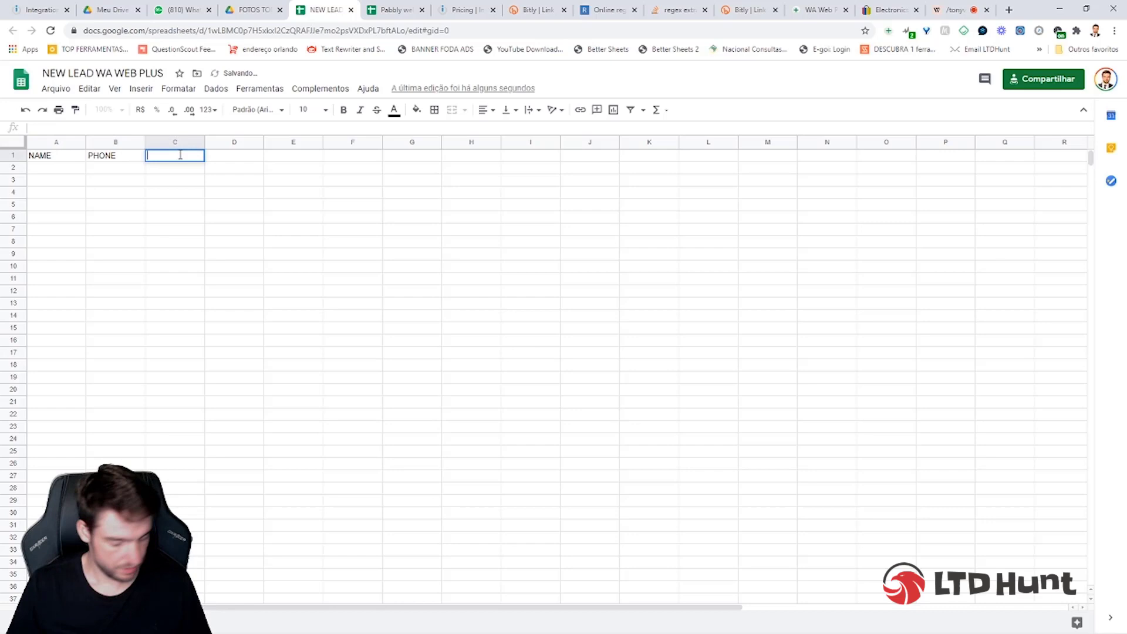
type("EMAIL")
Step: Start a fourth header in cell D1, typing SAT
left_click(233, 143)
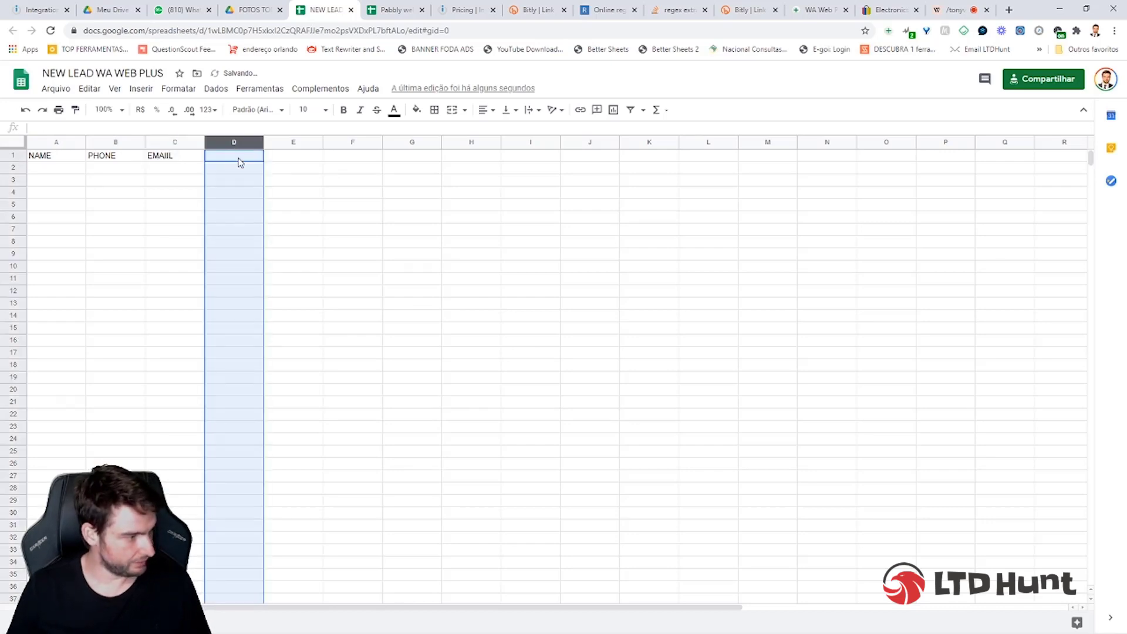
left_click(239, 156)
type("SAT")
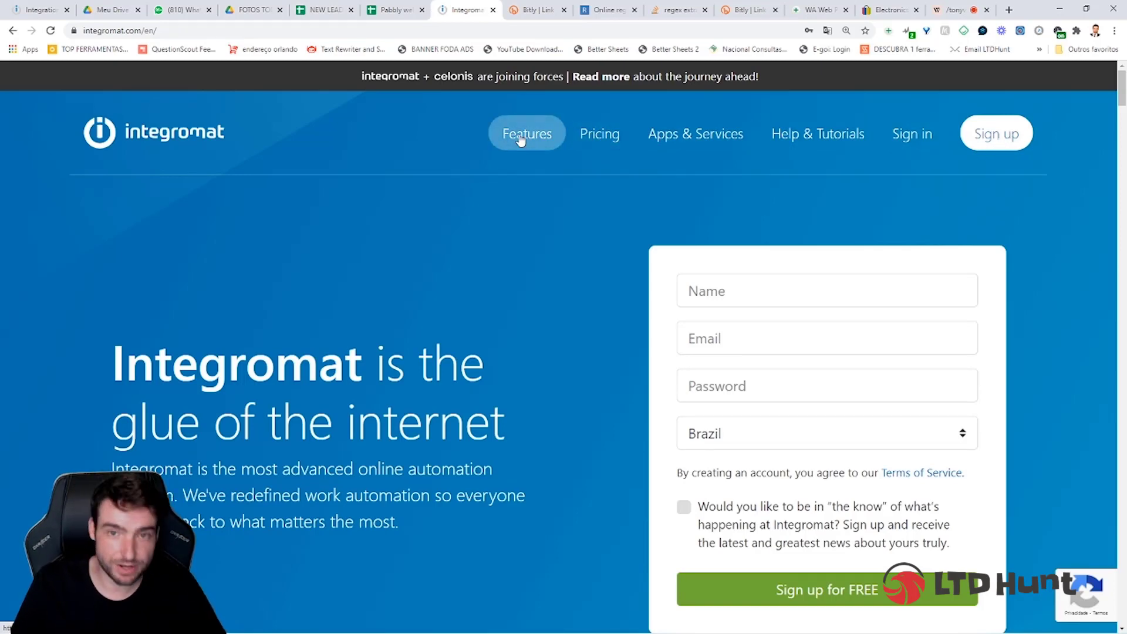
Step: On Integromat's pricing page, highlight the FREE plan's 1,000 operations and the BASIC plan's 10,000
left_click(583, 139)
scroll(164, 361, "down", 4)
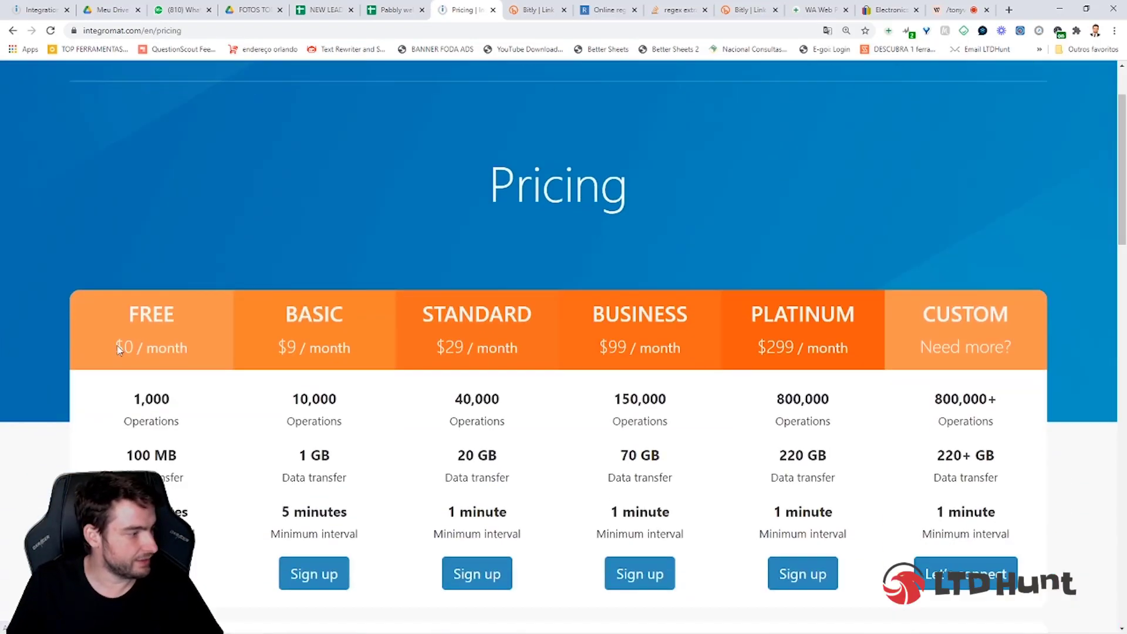
left_click_drag(176, 259, 126, 259)
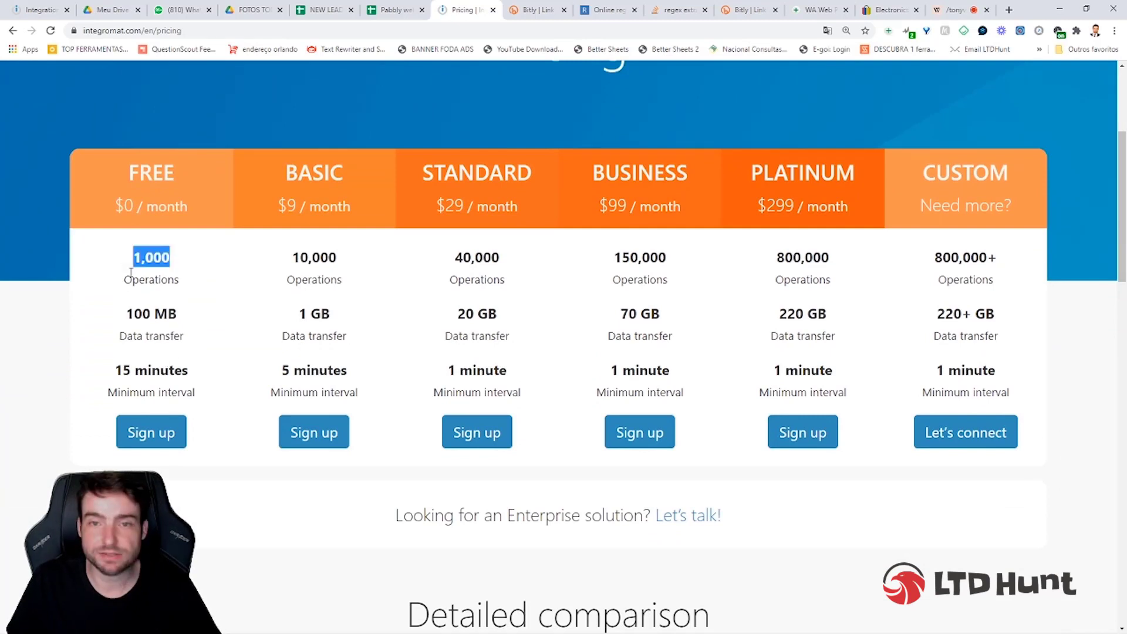
left_click(164, 275)
left_click_drag(187, 281, 143, 272)
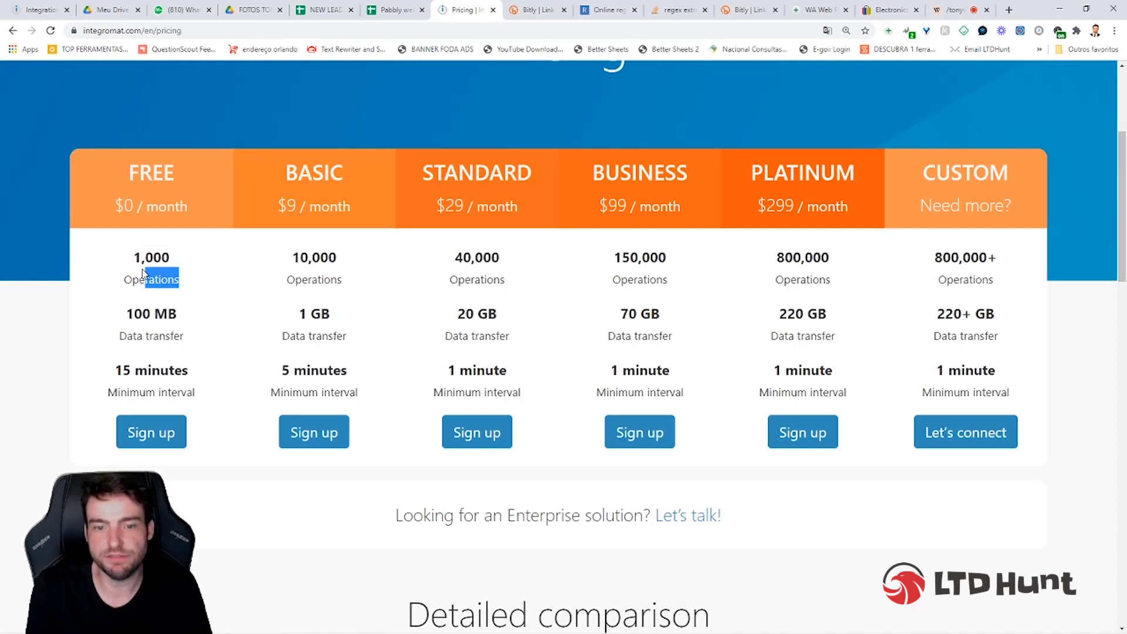
scroll(452, 270, "up", 4)
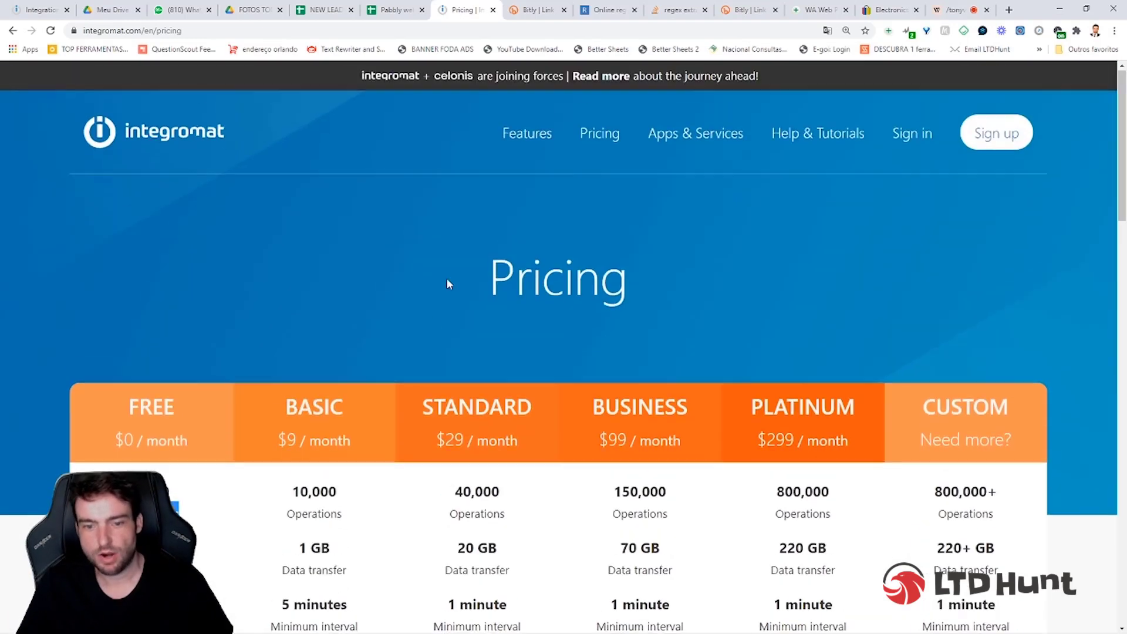
scroll(385, 395, "down", 4)
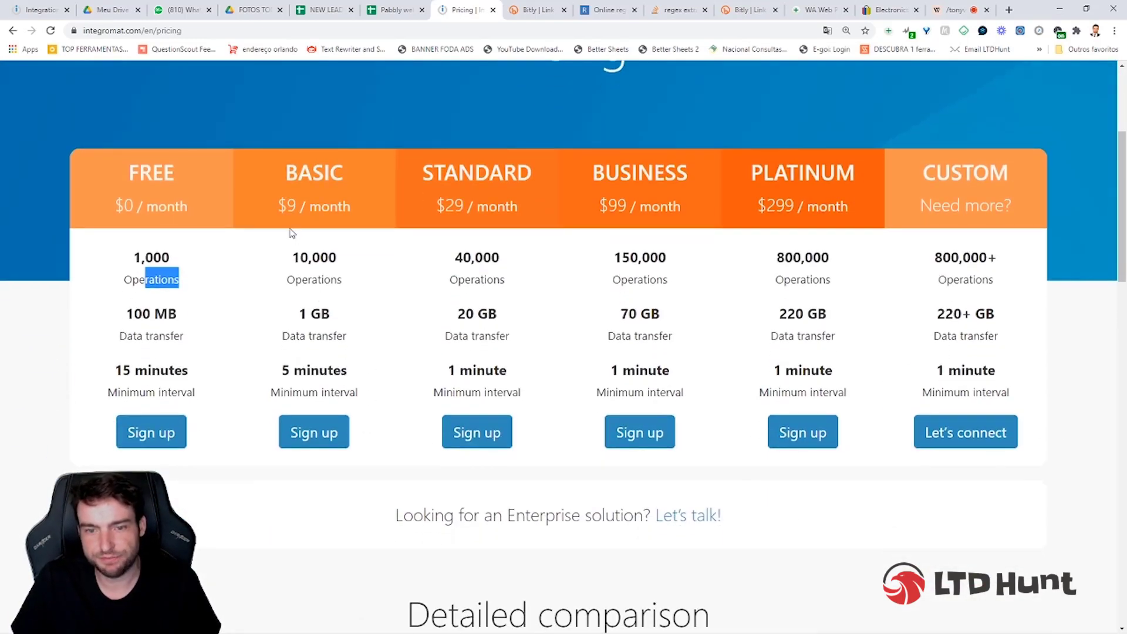
double_click(314, 257)
scroll(323, 235, "up", 2)
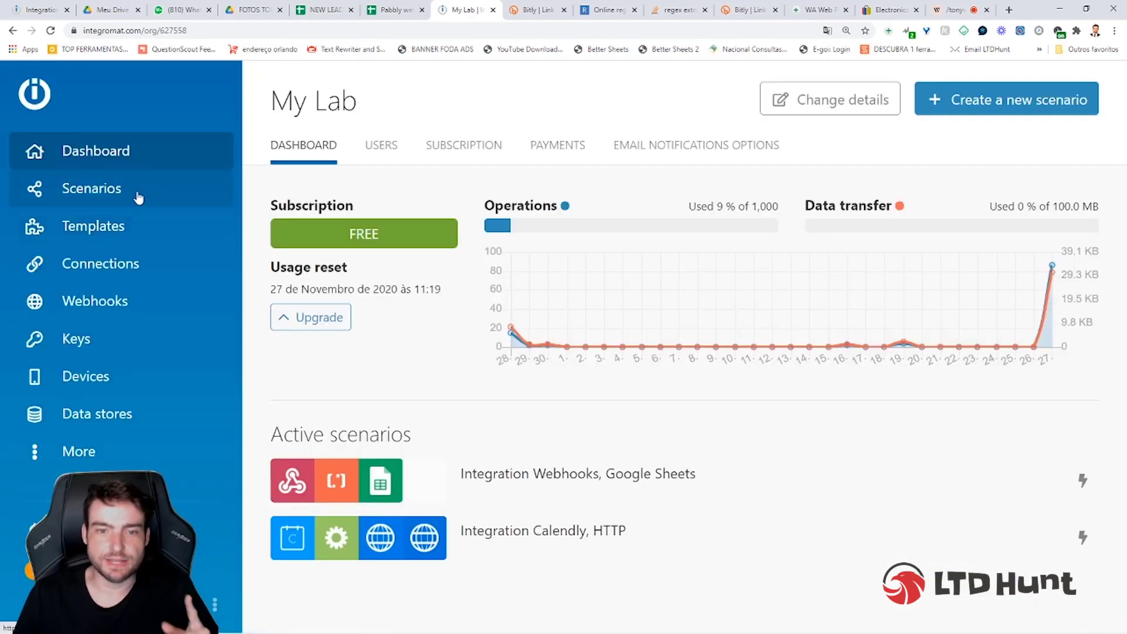
Step: Create a new scenario with Google Sheets and Webhooks picked via search, and continue to the editor
left_click(136, 194)
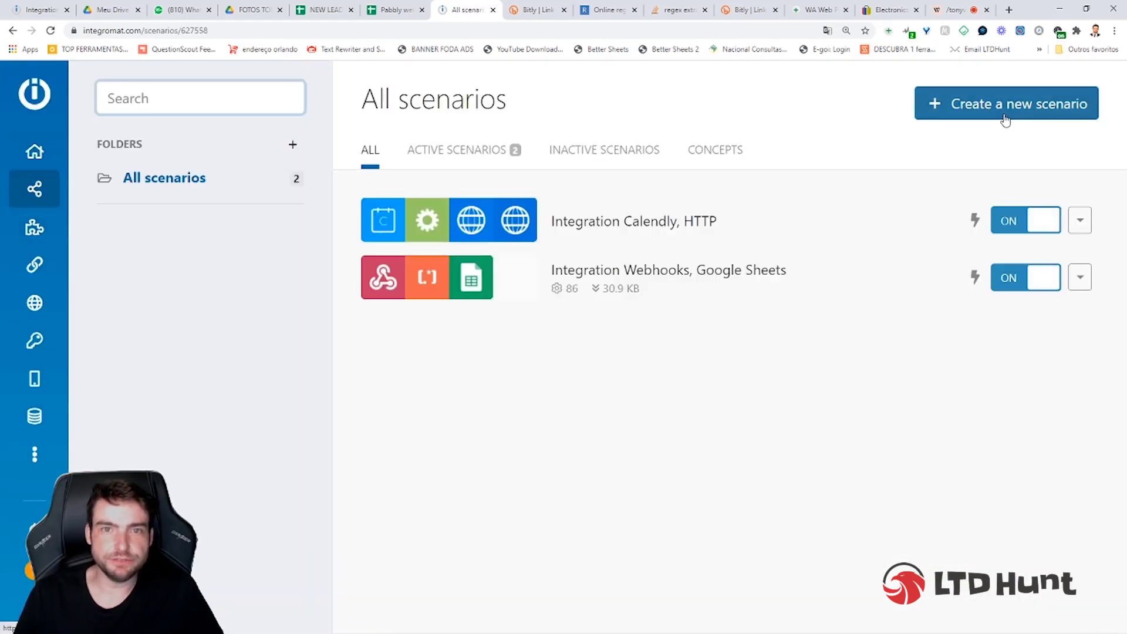
left_click(1005, 120)
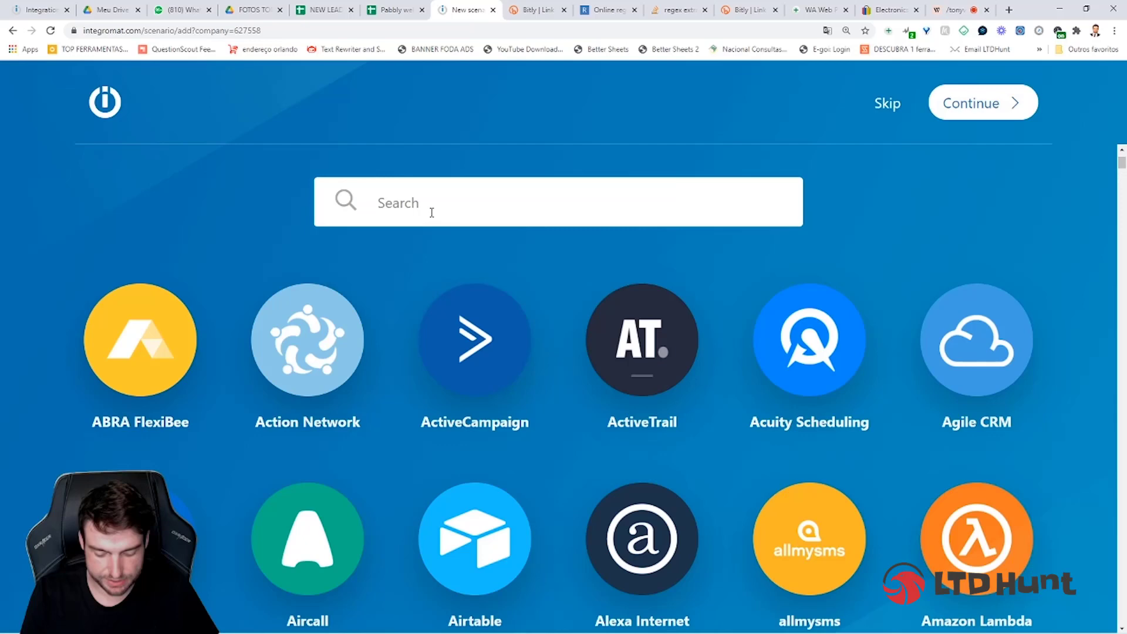
type("GOOGLE SHEET")
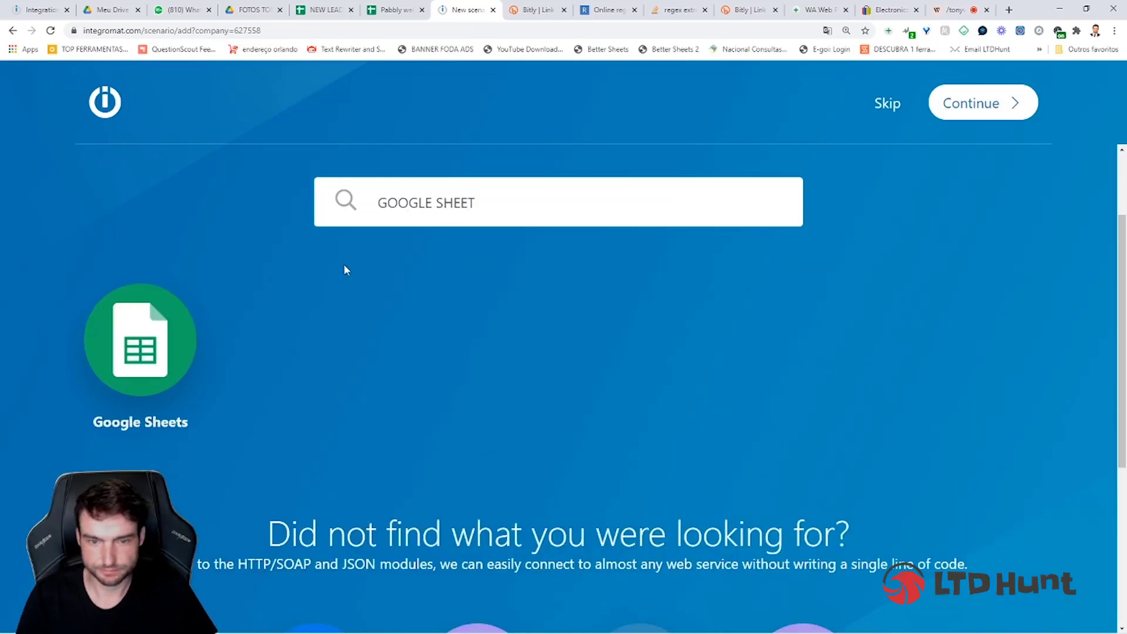
left_click(140, 340)
left_click_drag(512, 207, 331, 204)
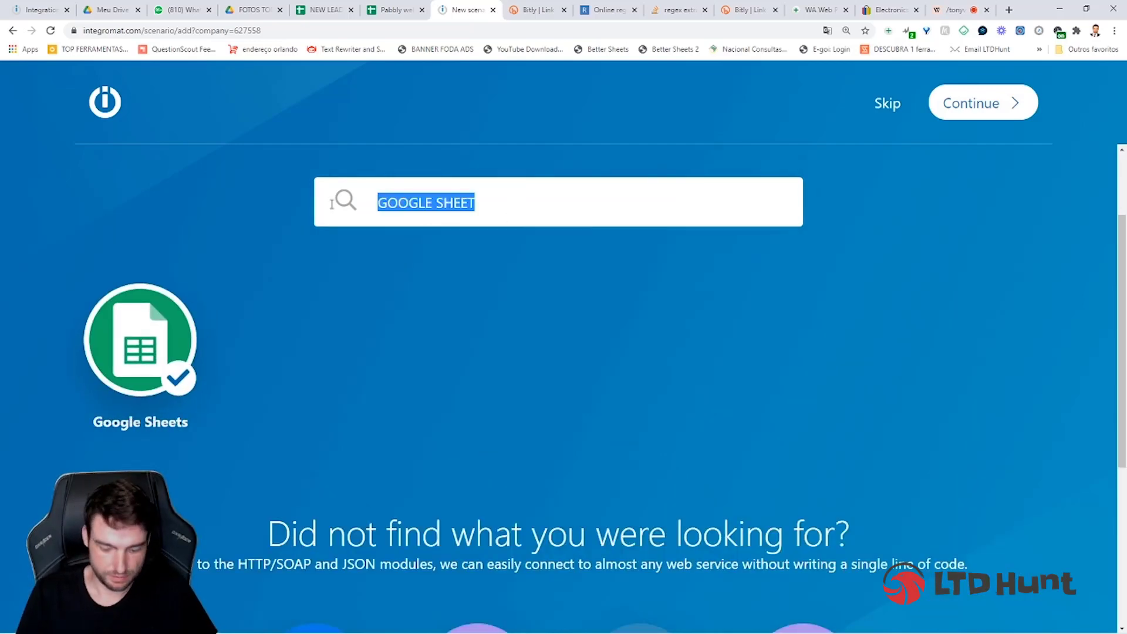
type("WEBH")
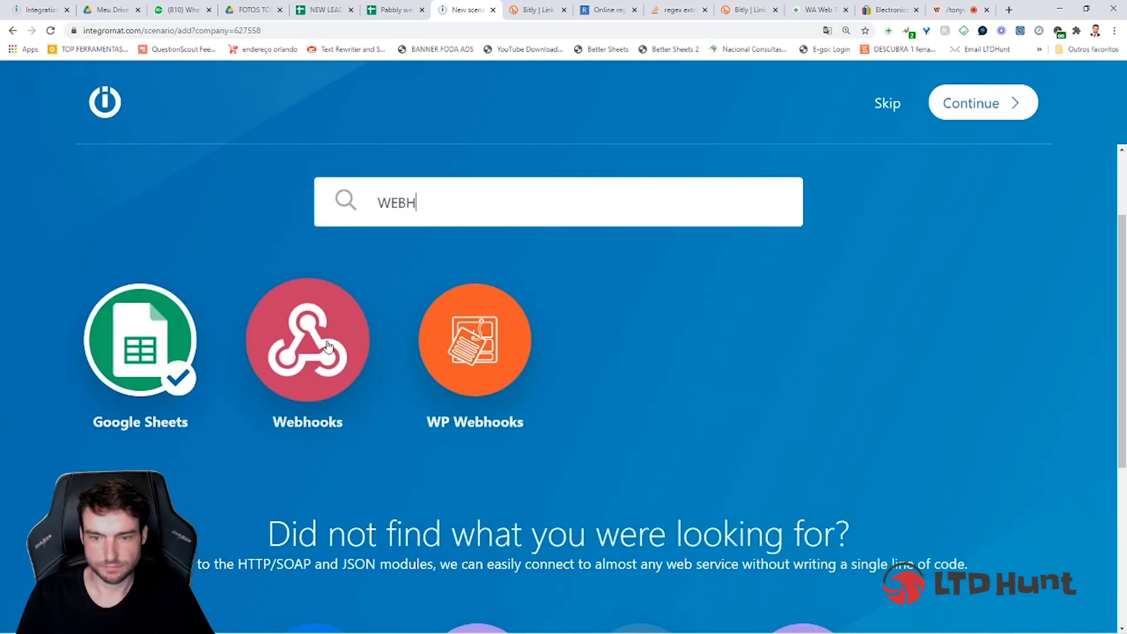
left_click(314, 348)
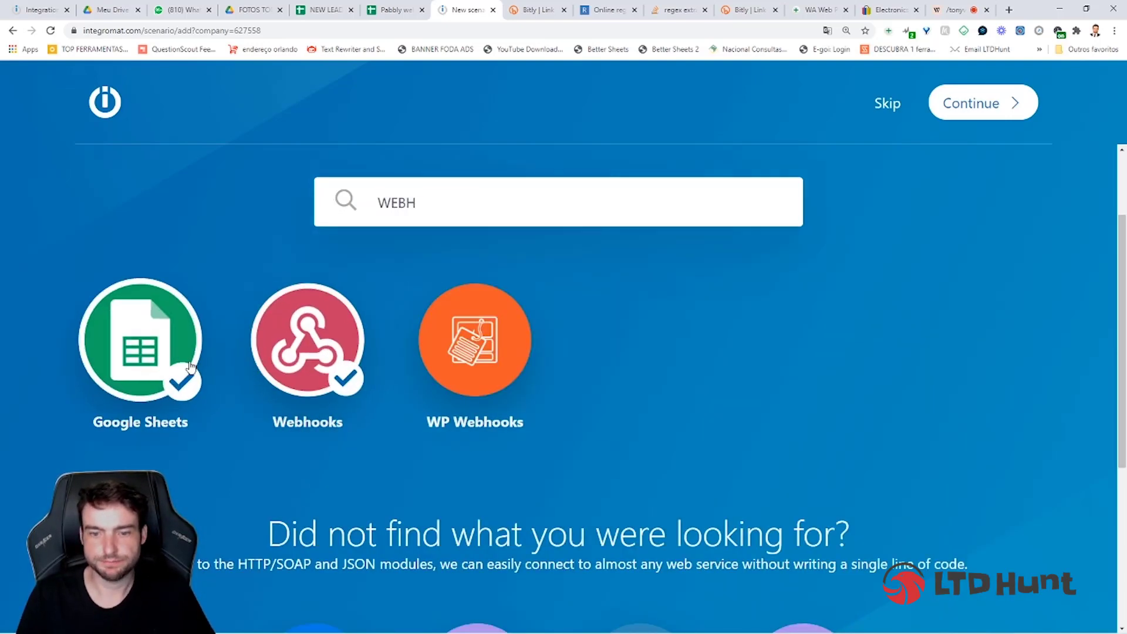
left_click(974, 103)
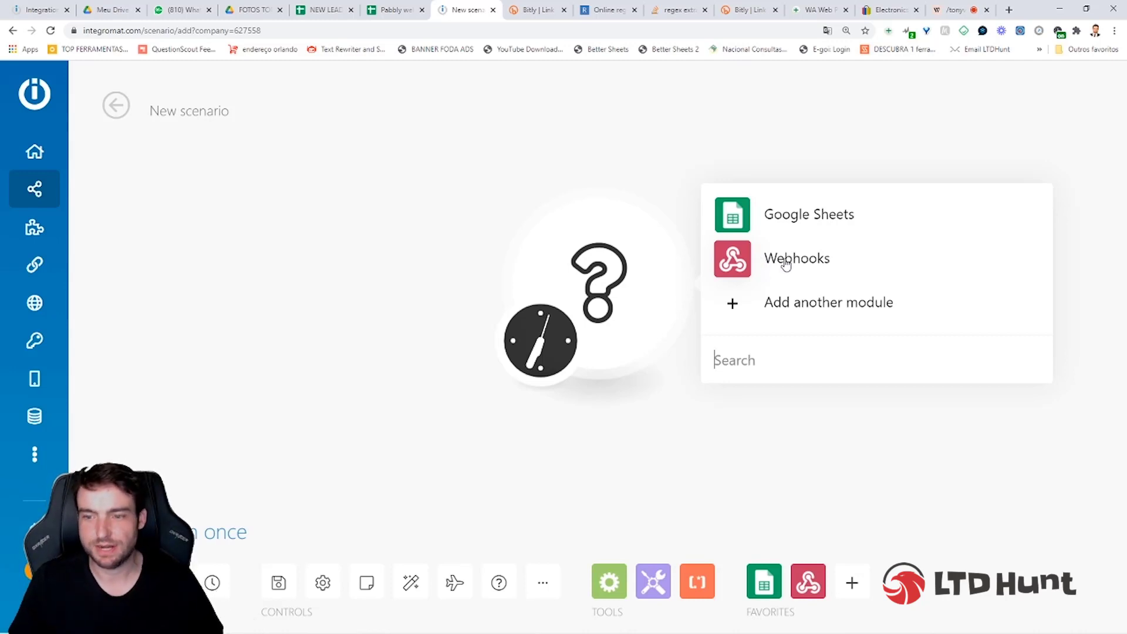
Step: Add a Webhooks Custom webhook trigger to the scenario and start a new hook
left_click(783, 258)
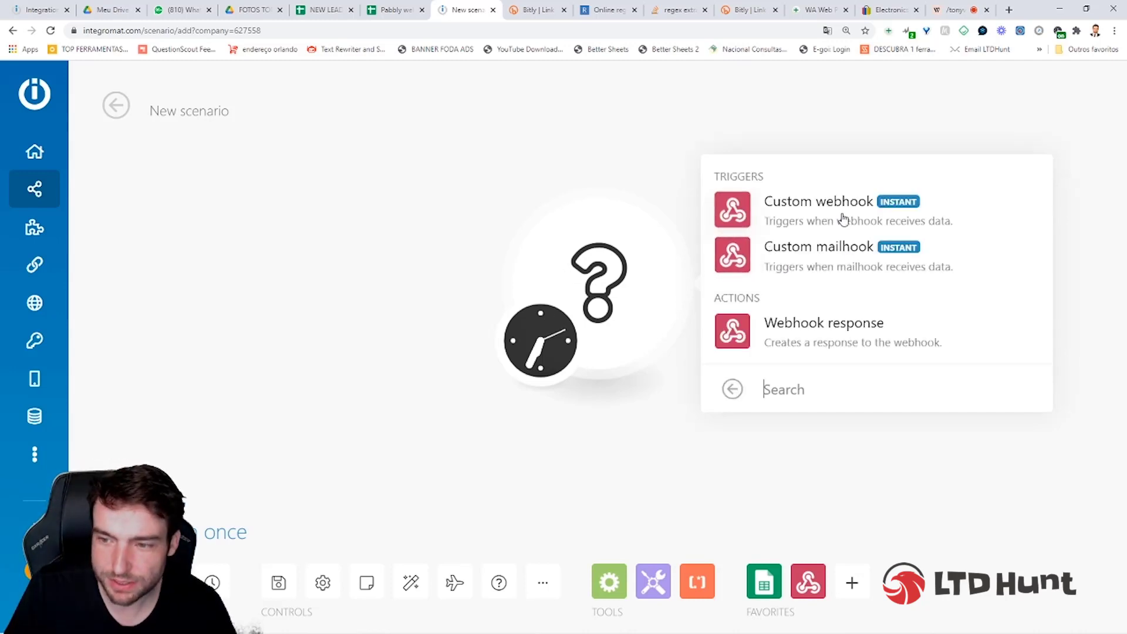
left_click(773, 218)
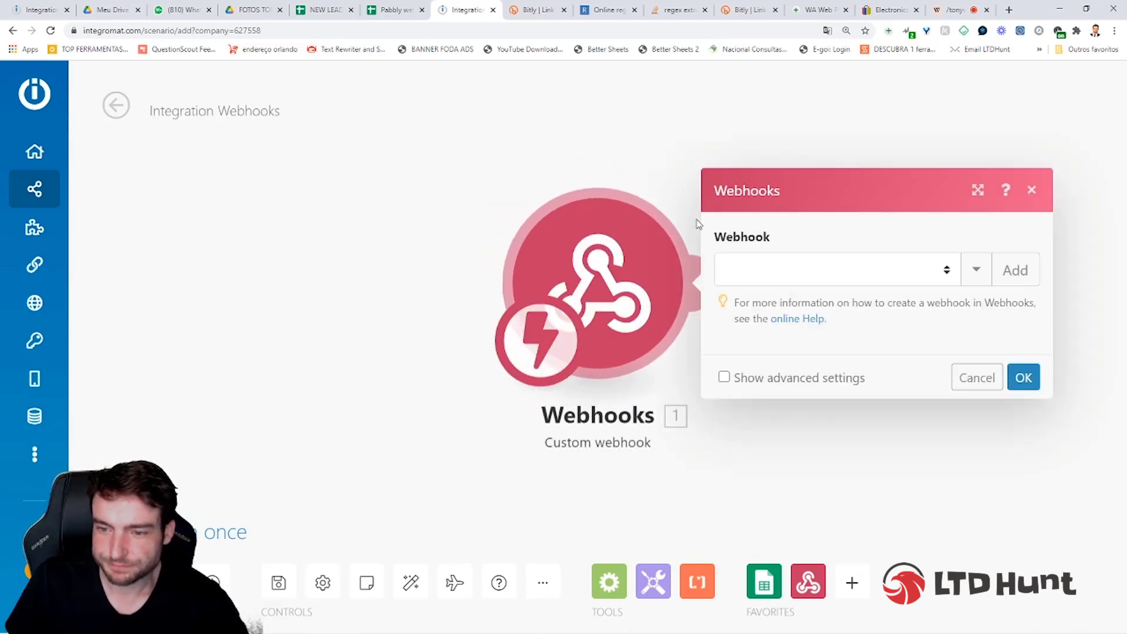
left_click(1015, 270)
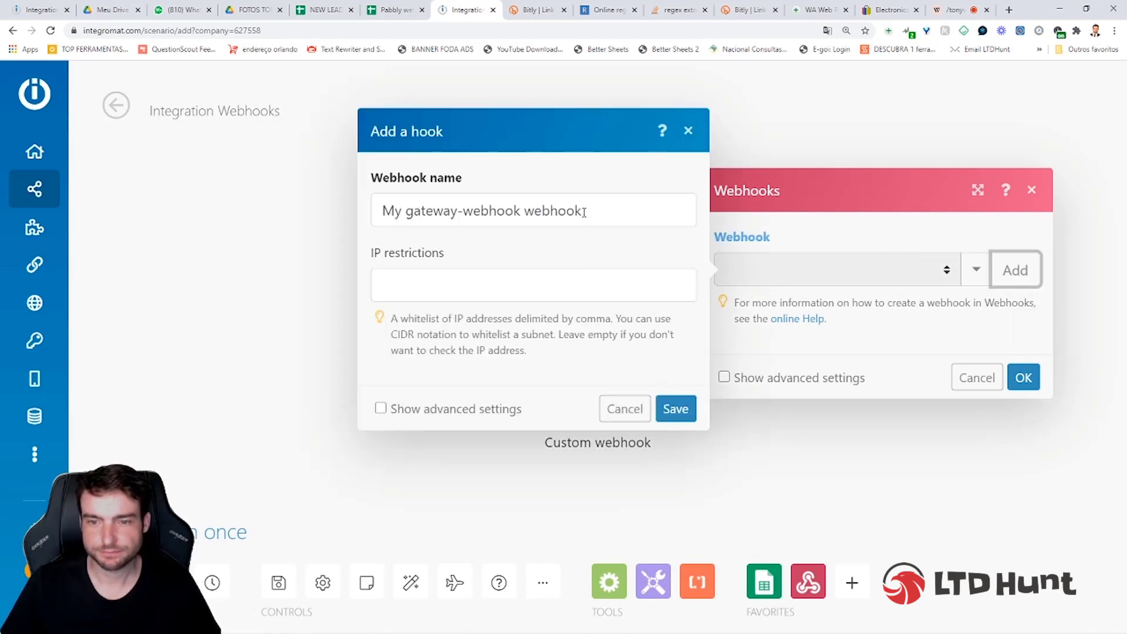
Step: Name the webhook 'web hoook wa', save it, and select its generated address
key("ctrl+a")
type("web ")
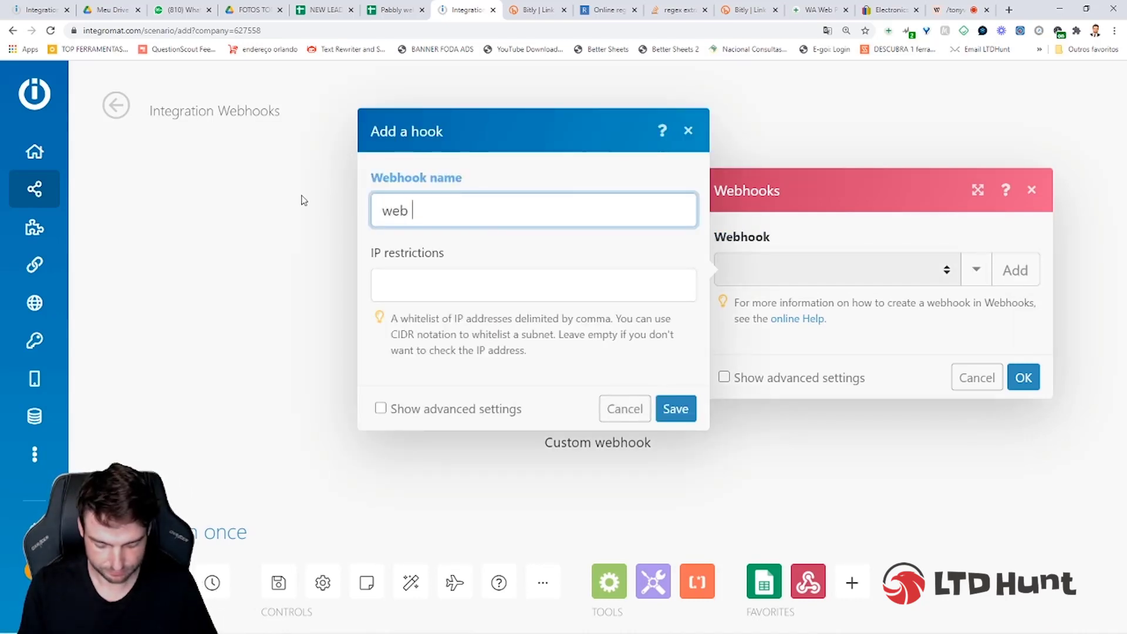
type("hoook wa")
key("Tab")
left_click(675, 409)
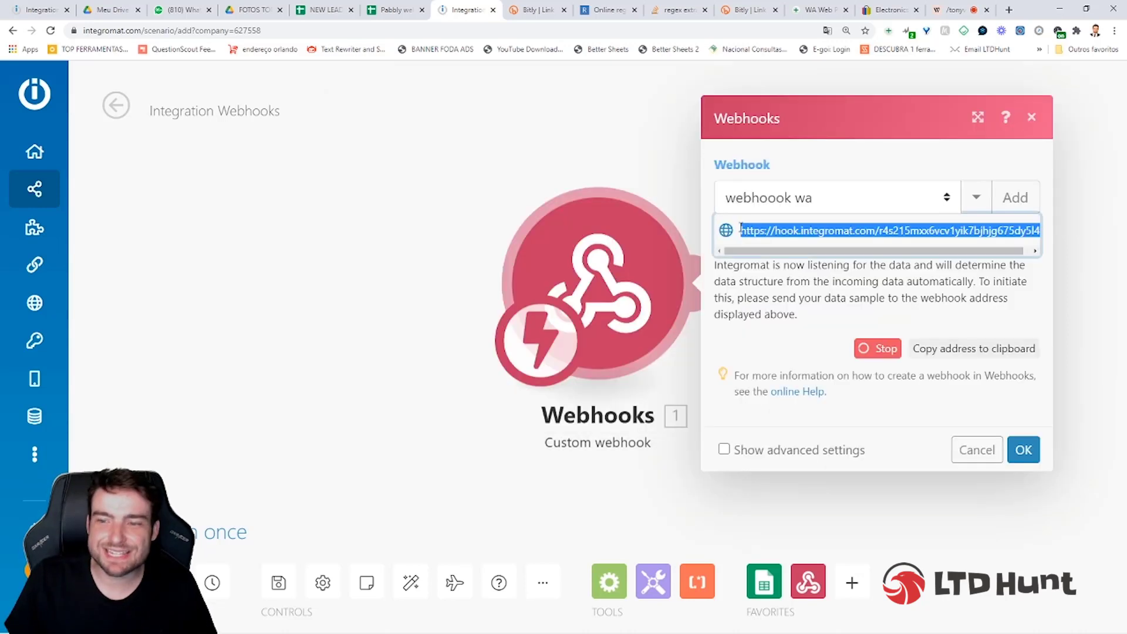
left_click_drag(887, 238, 889, 232)
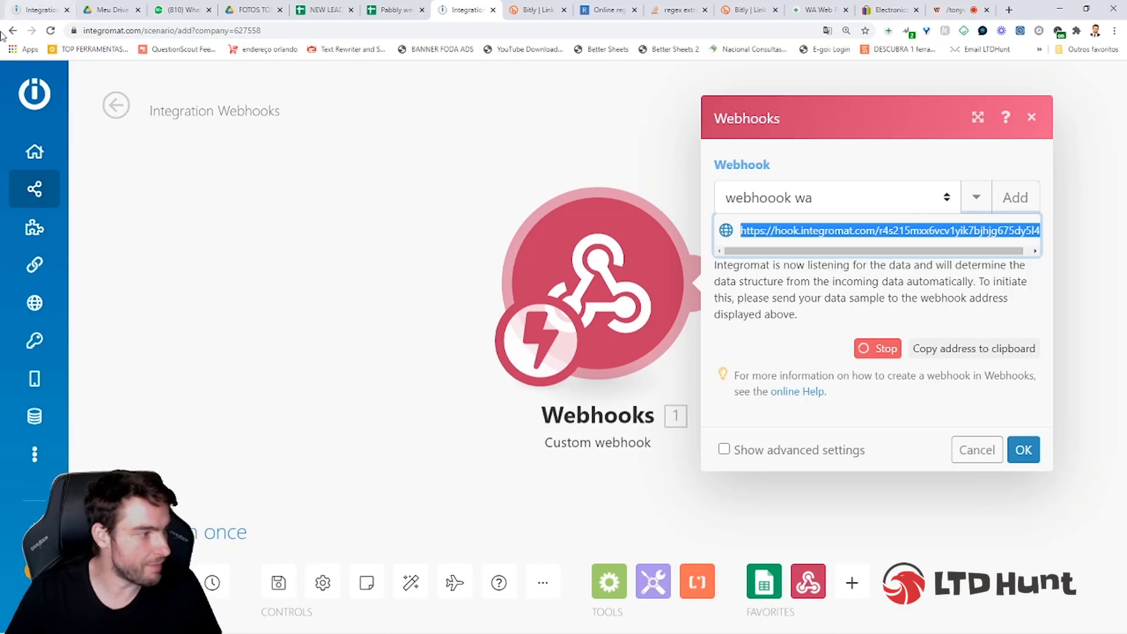
Step: In WA Web Plus business tools, add a webhook with the pasted Integromat URL using POST
left_click(170, 11)
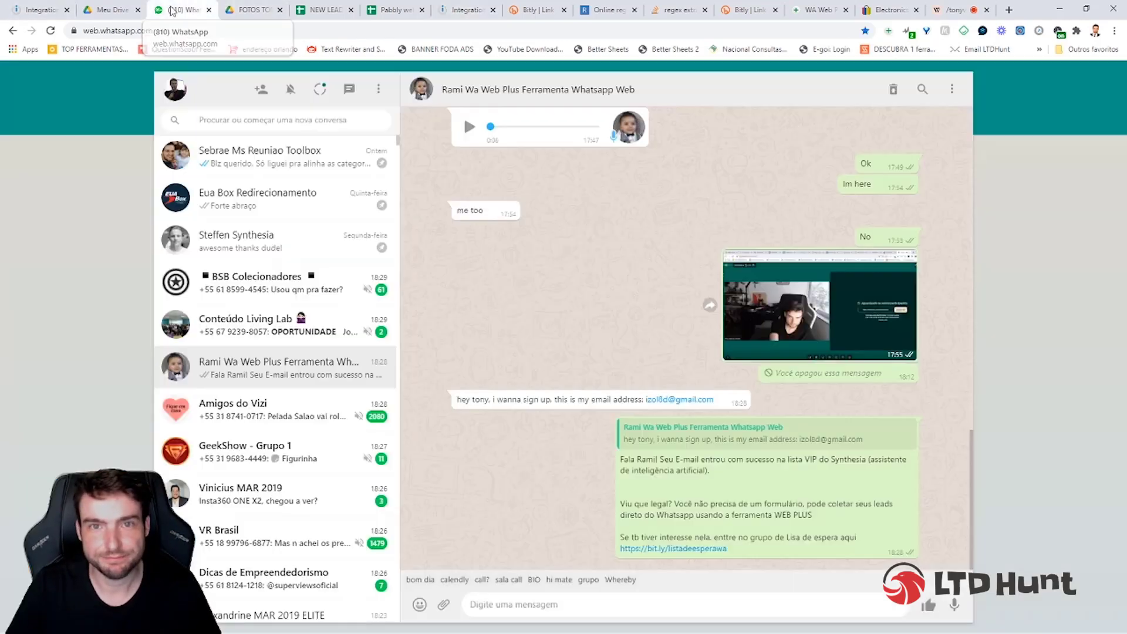
left_click(624, 85)
left_click(544, 302)
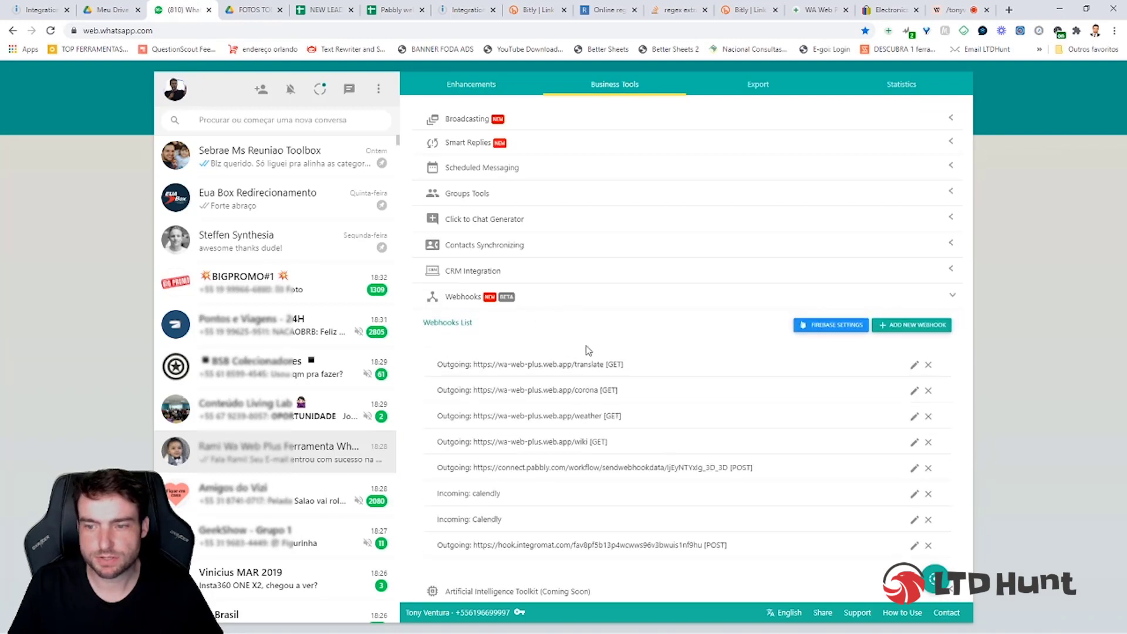
left_click(911, 325)
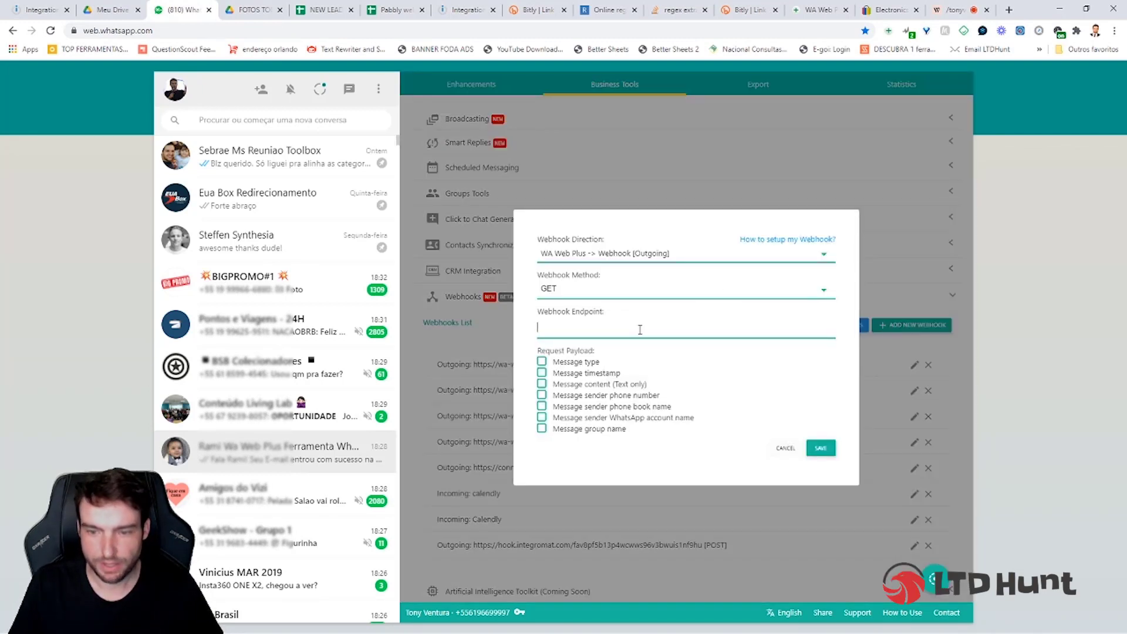
key("ctrl+v")
left_click(607, 291)
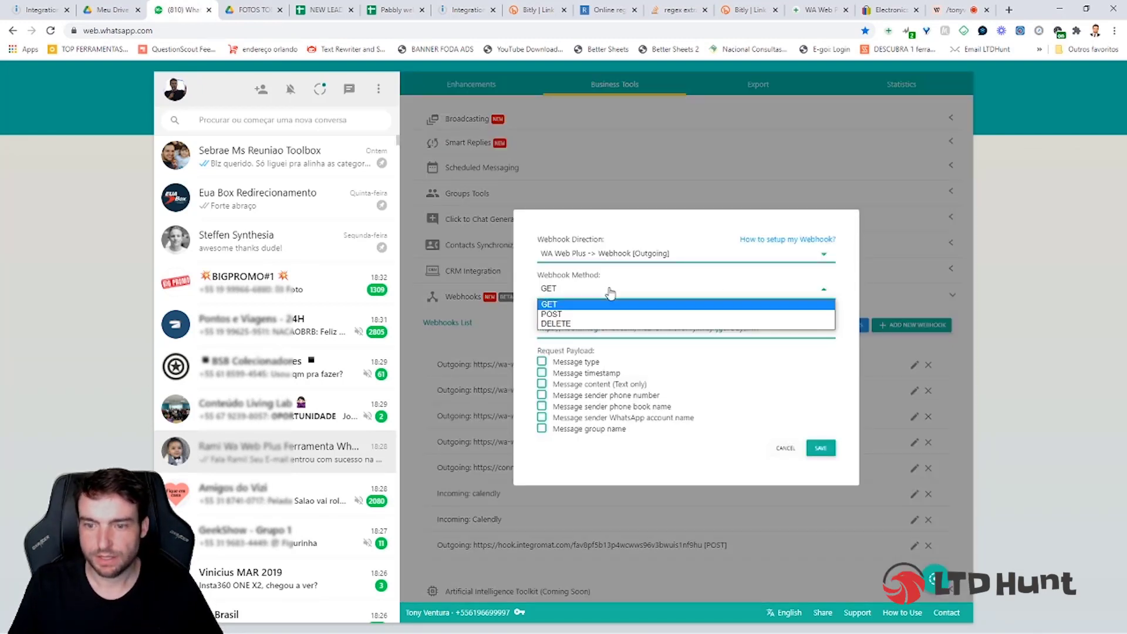
left_click(602, 315)
Step: Include all payload fields (type, content, timestamp, sender phone, names, group) and save the webhook
left_click(541, 361)
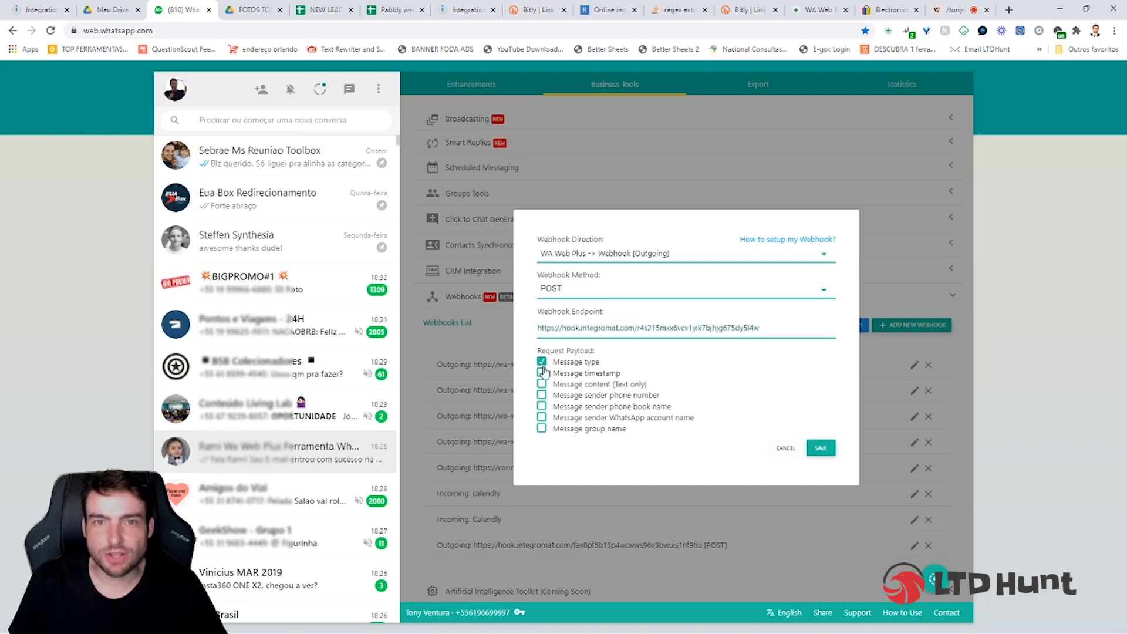
left_click(541, 384)
left_click(541, 373)
left_click(541, 395)
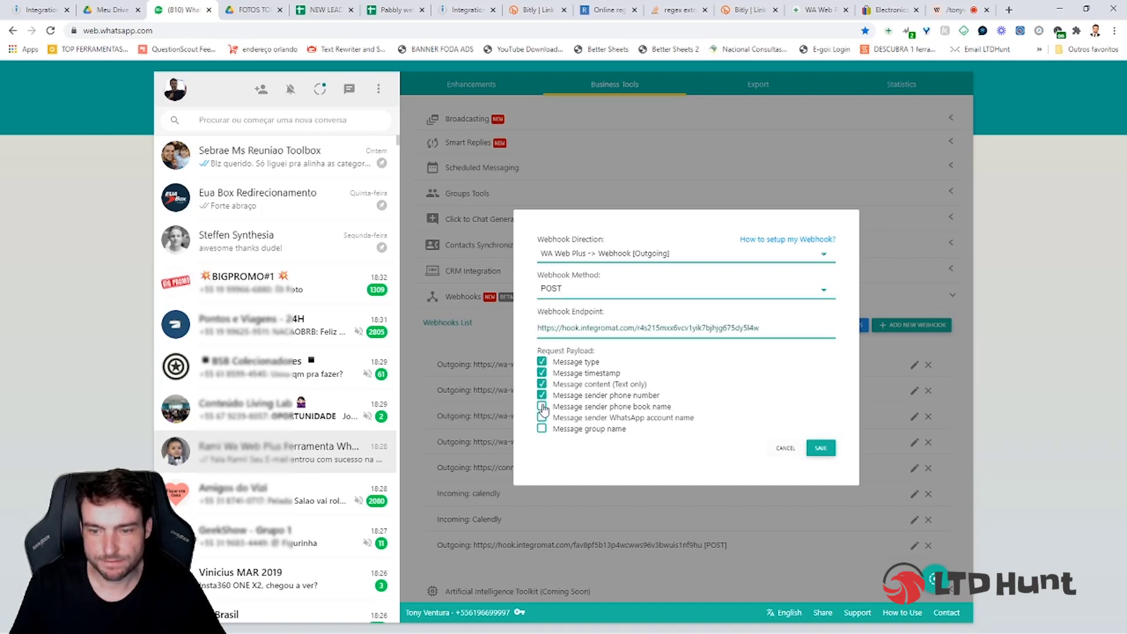
left_click(541, 406)
left_click(541, 417)
left_click(541, 429)
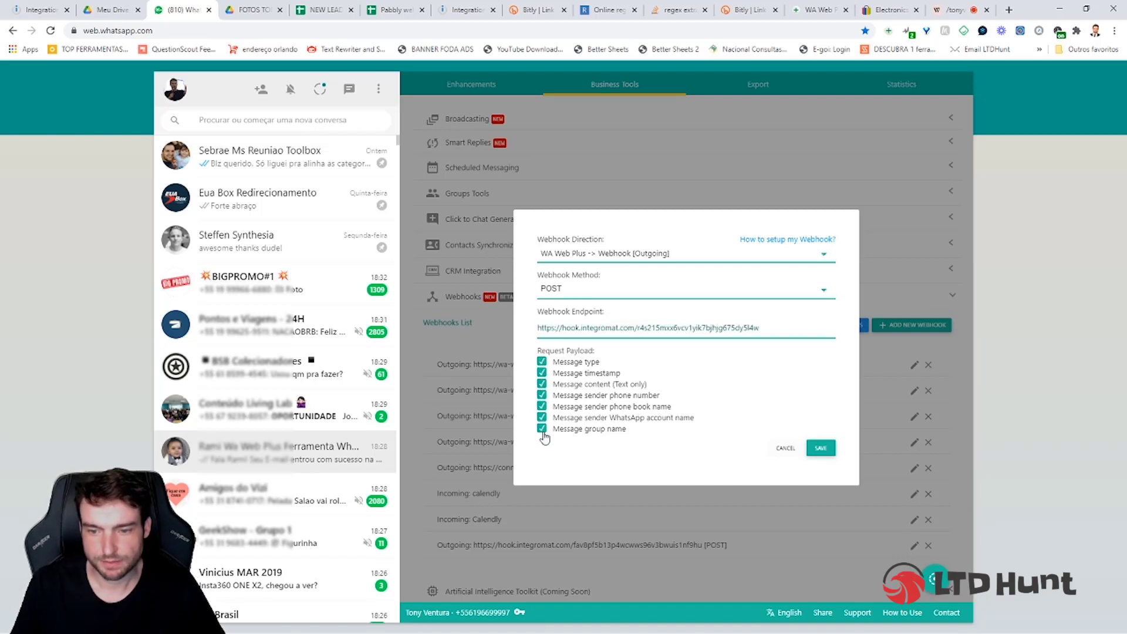
left_click(821, 449)
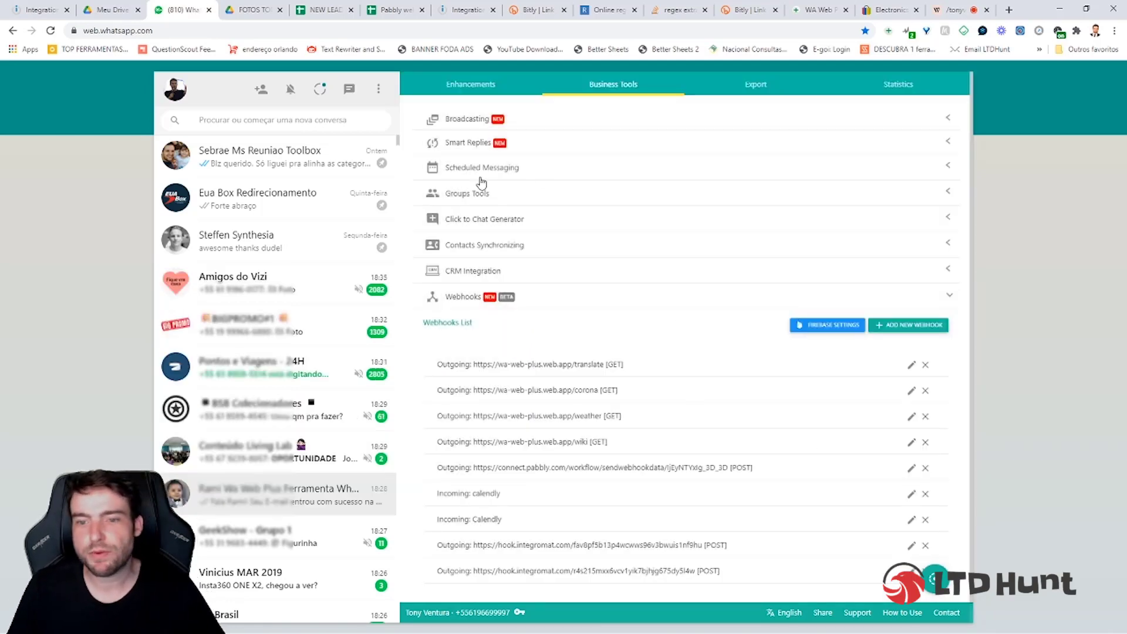
Step: Add a new smart reply of type Webhook targeting the Integromat hook address
left_click(480, 150)
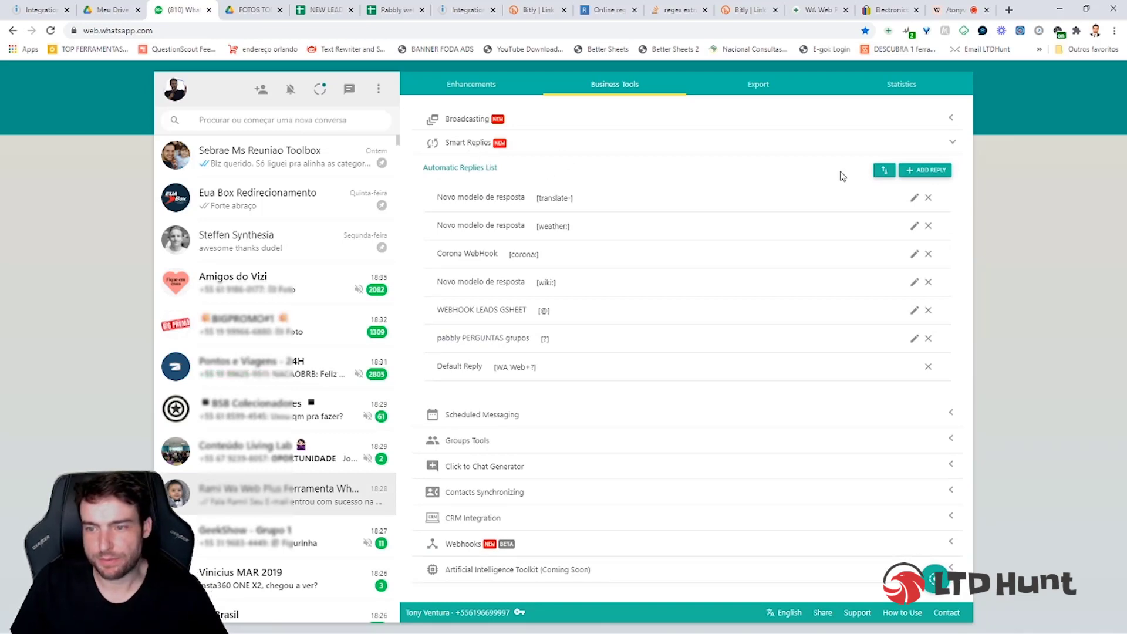
left_click(925, 170)
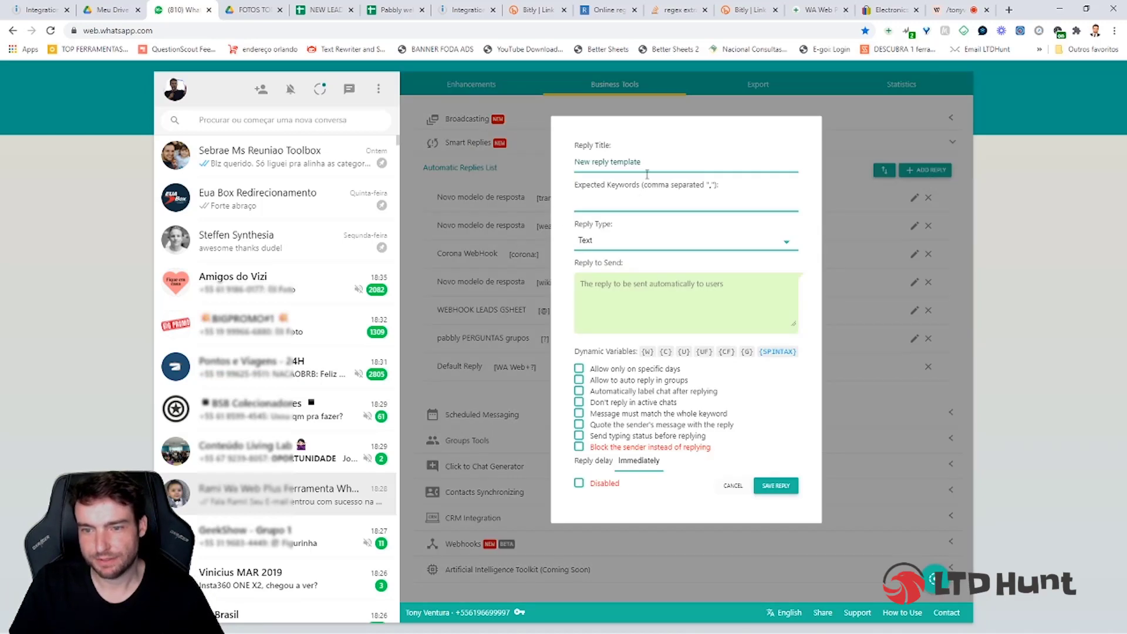
left_click(625, 243)
left_click(628, 296)
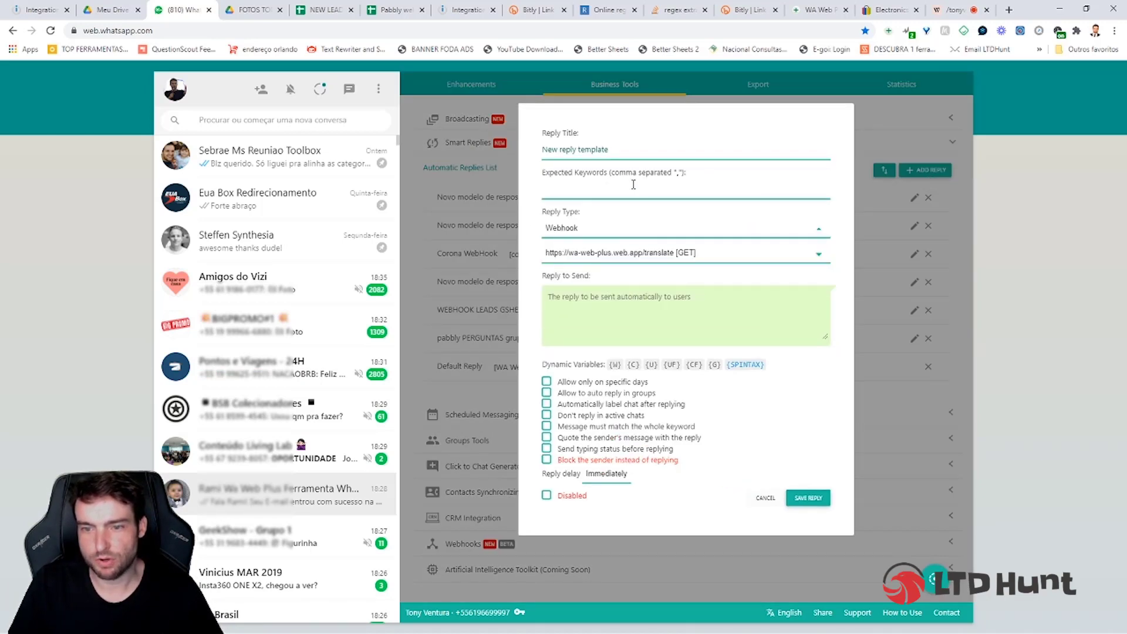
left_click(670, 253)
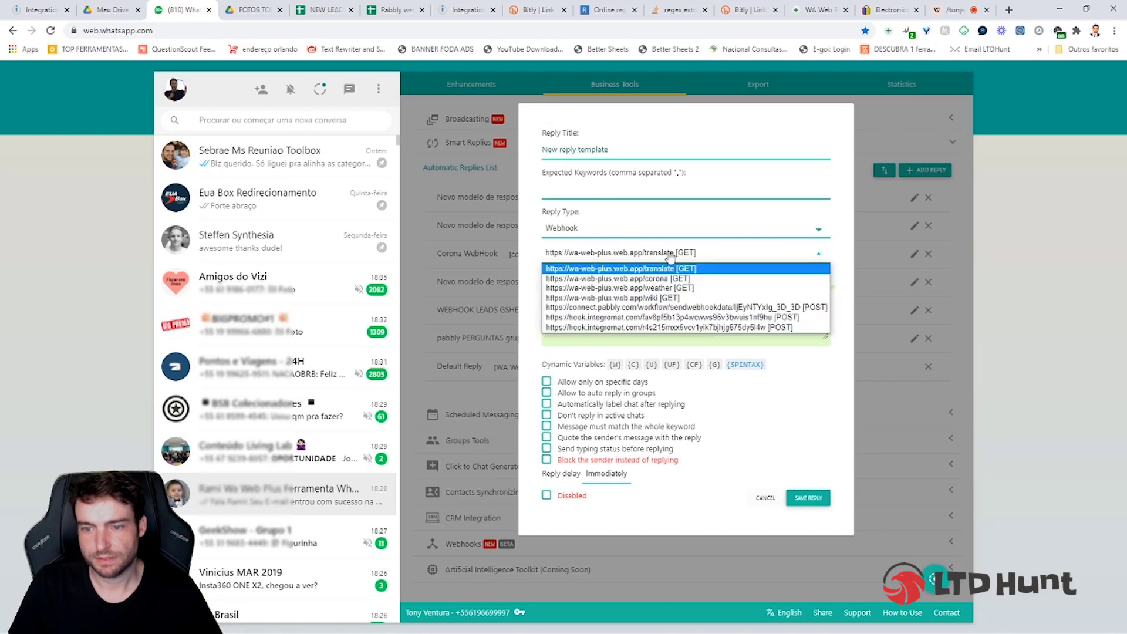
left_click(693, 327)
Step: Set the reply's keyword @ and title it LEADS WA EMAILS
left_click(639, 185)
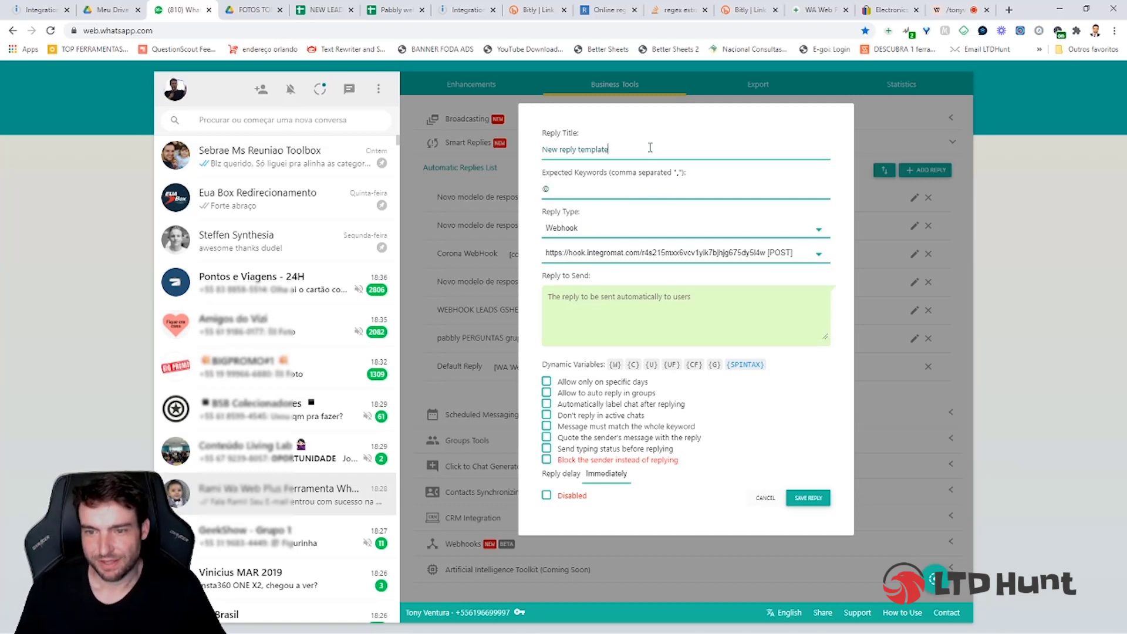
left_click_drag(650, 147, 518, 161)
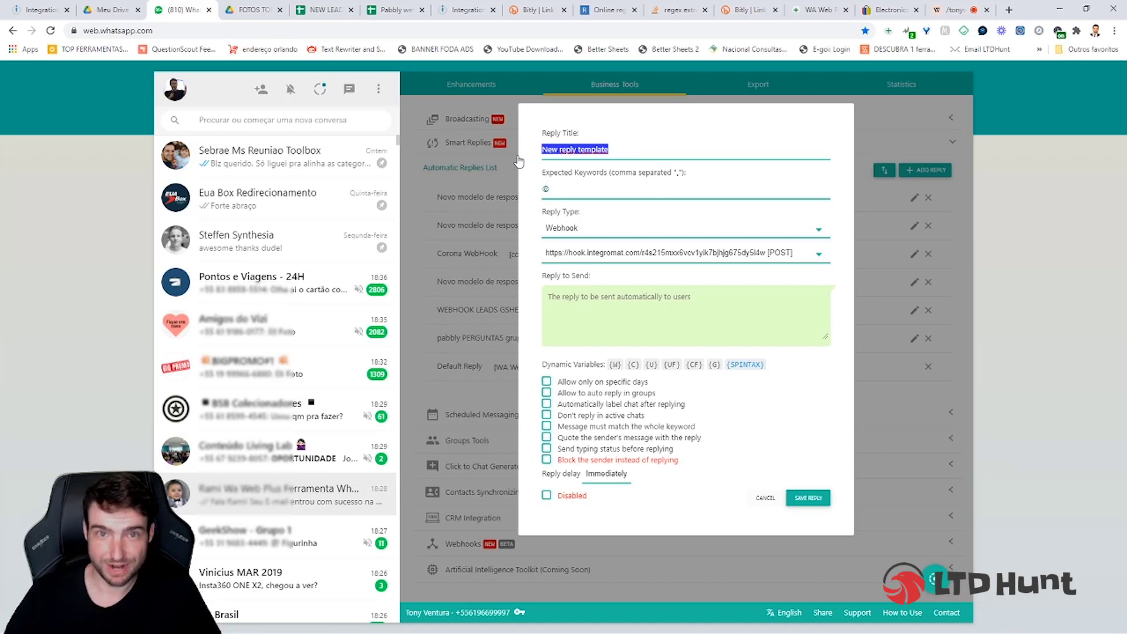
key("BackSpace")
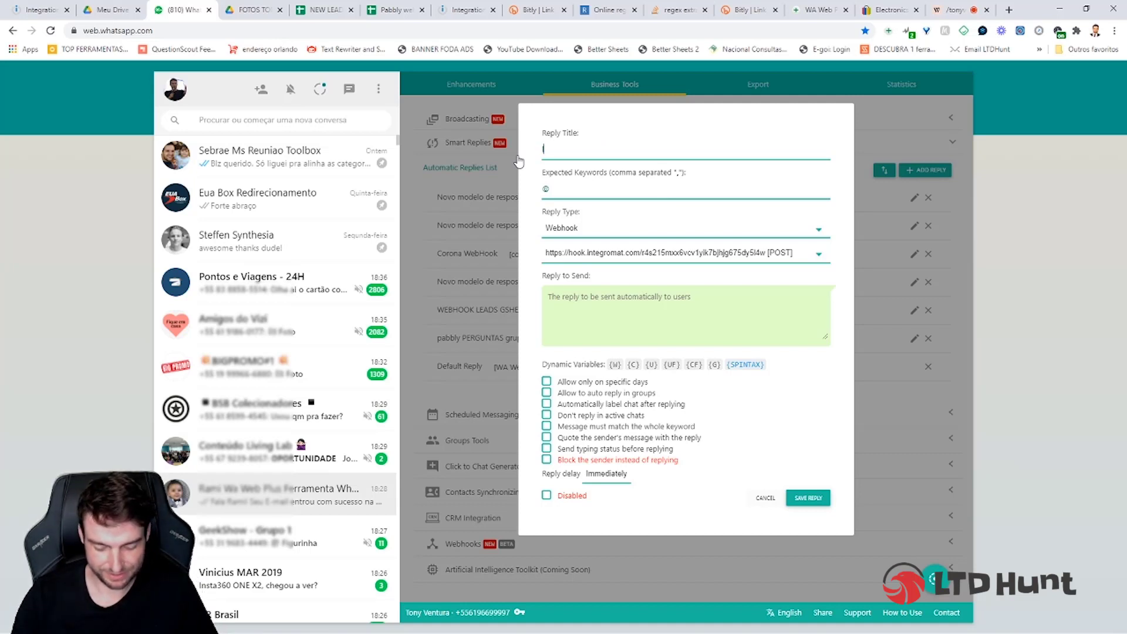
type("LEADS WA")
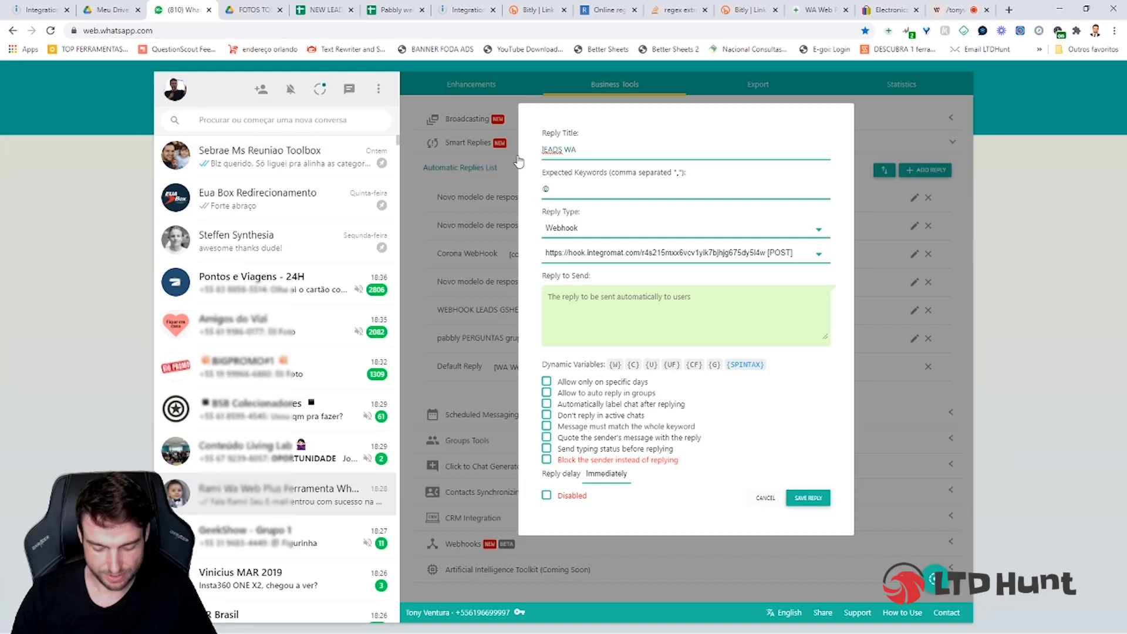
type(" EMAILS")
Step: Paste reply 'Thank you. Success!', quote the message, send typing status, set a 5-second delay, and save
left_click(608, 319)
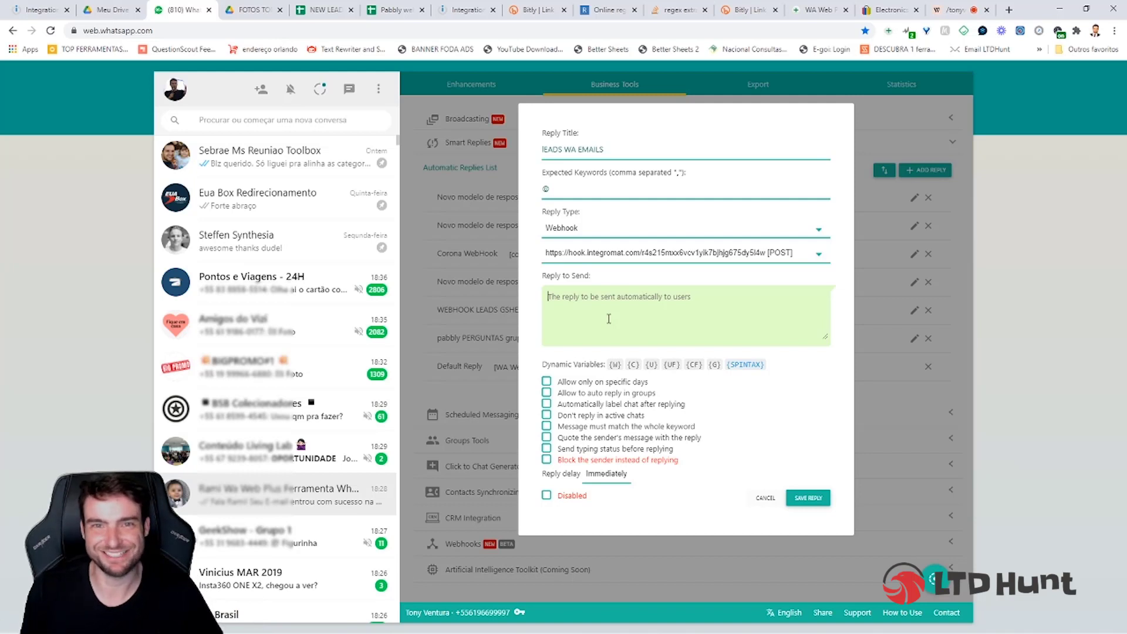
type("Thank you. Success!")
left_click(546, 448)
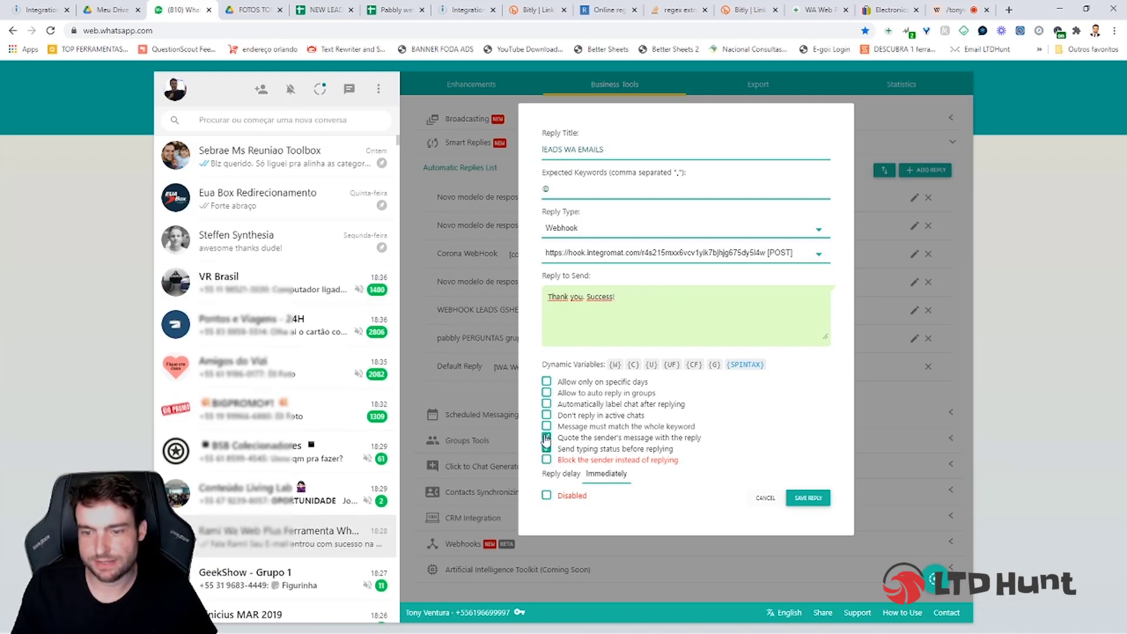
left_click(546, 437)
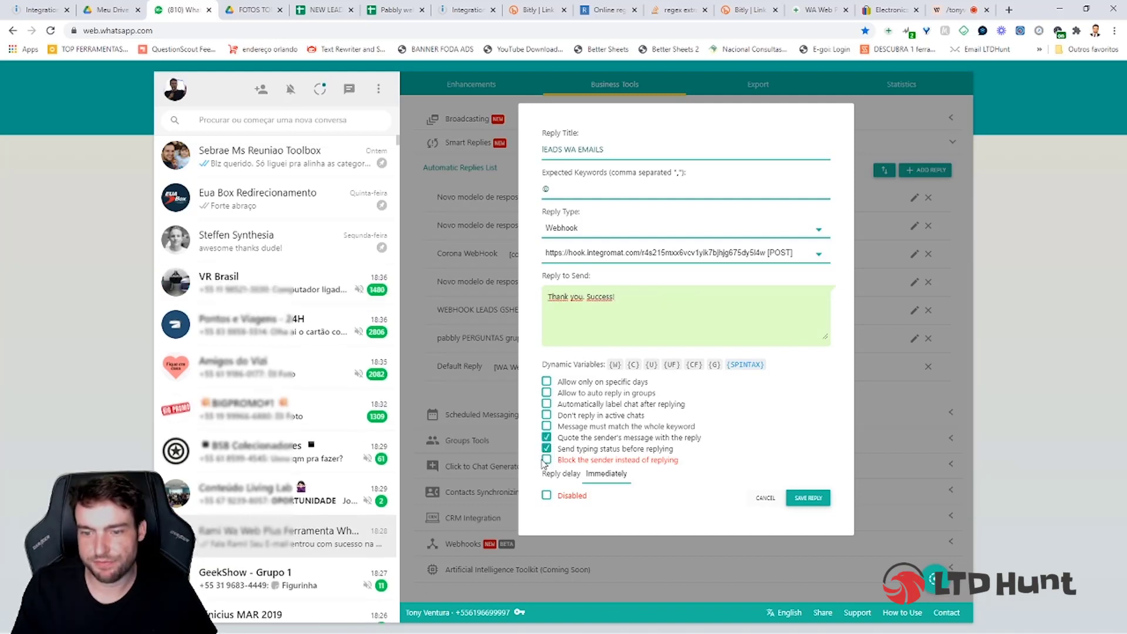
left_click(604, 475)
left_click(610, 499)
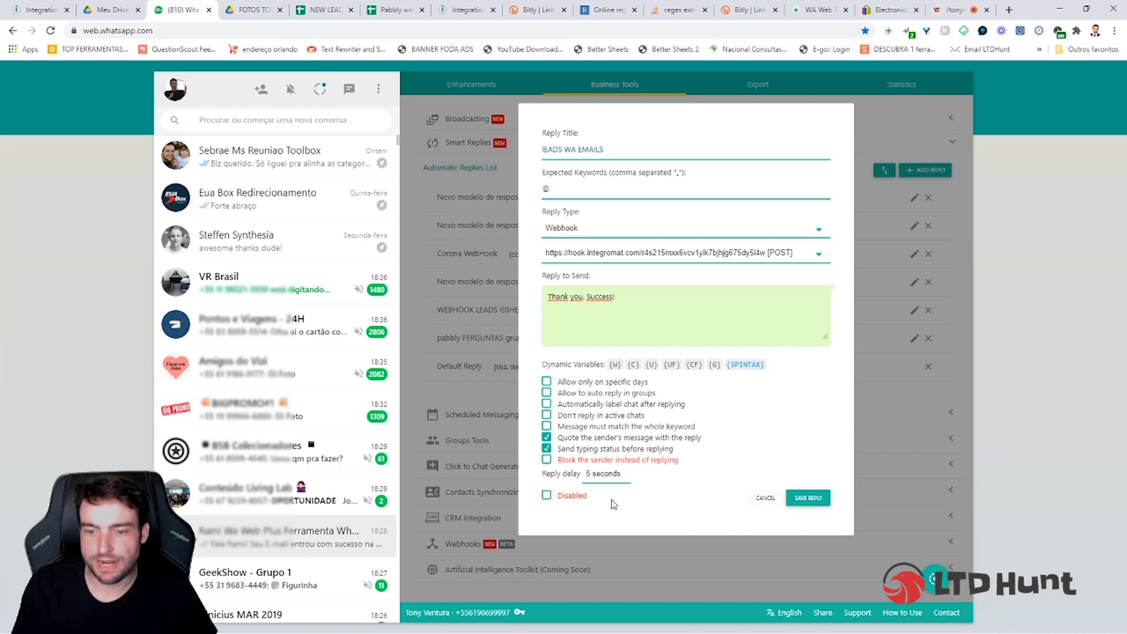
left_click(800, 504)
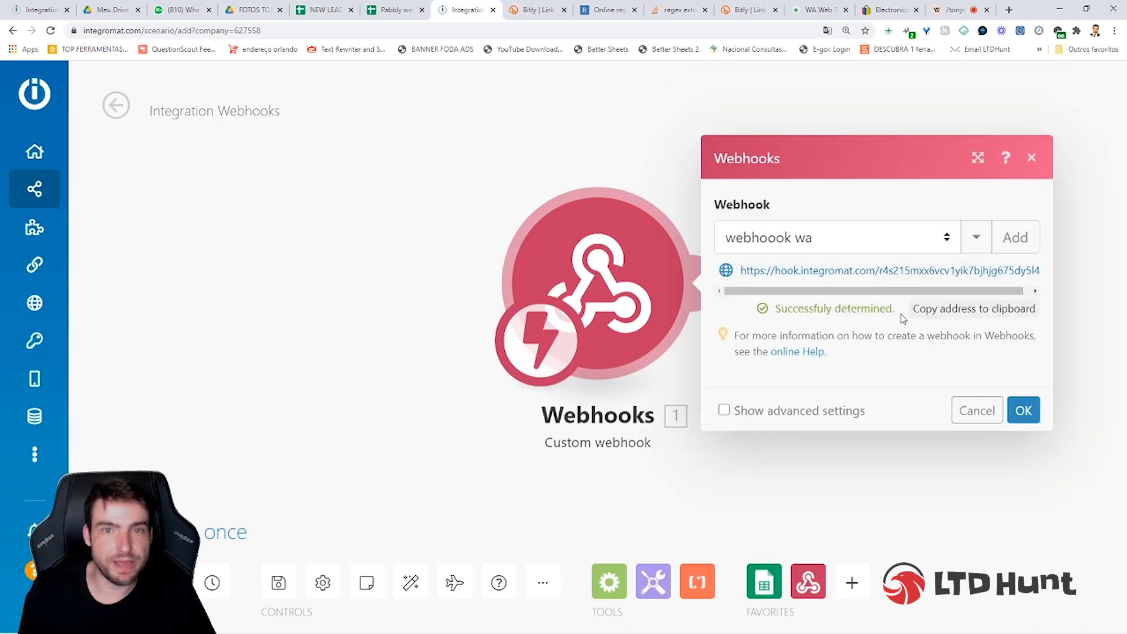
Step: Verify the Webhooks panel reads 'Successfully determined' for the WhatsApp data, then confirm with OK
left_click_drag(896, 315, 774, 310)
left_click(897, 317)
left_click(778, 309)
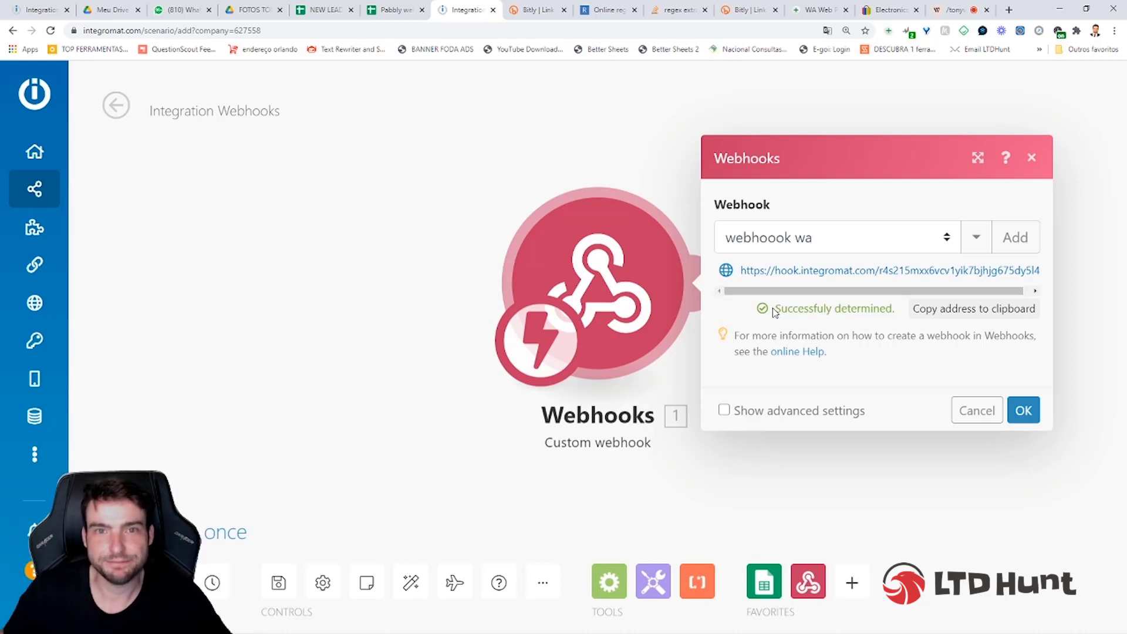
left_click(1023, 410)
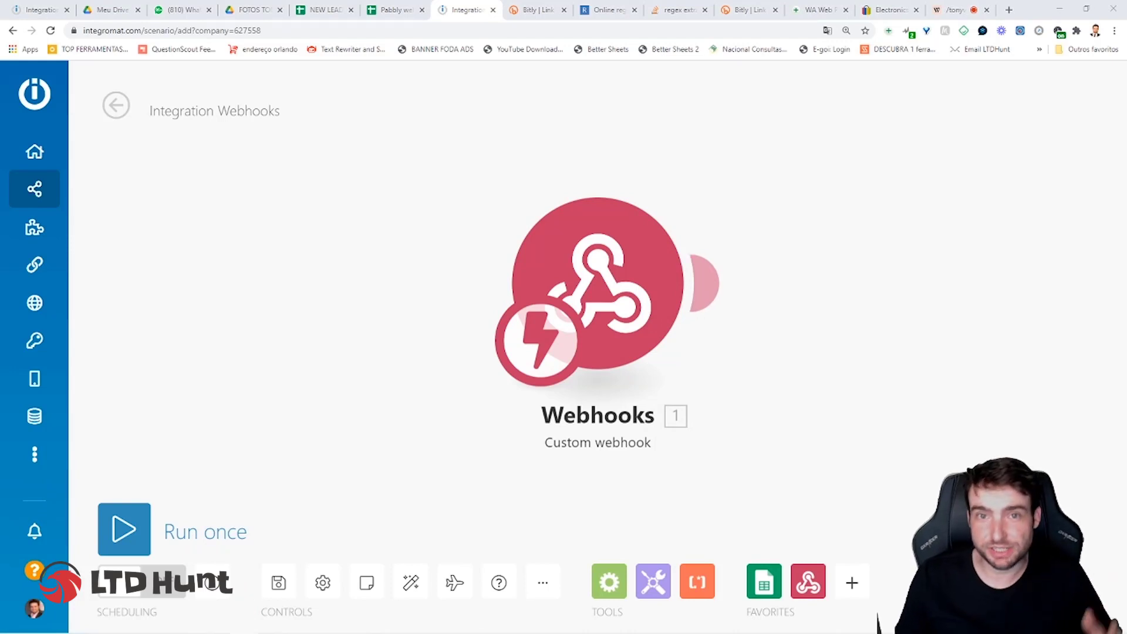
Step: Add a Google Sheets 'Add a Row' module after the webhook and authorize a new Google connection
left_click(712, 287)
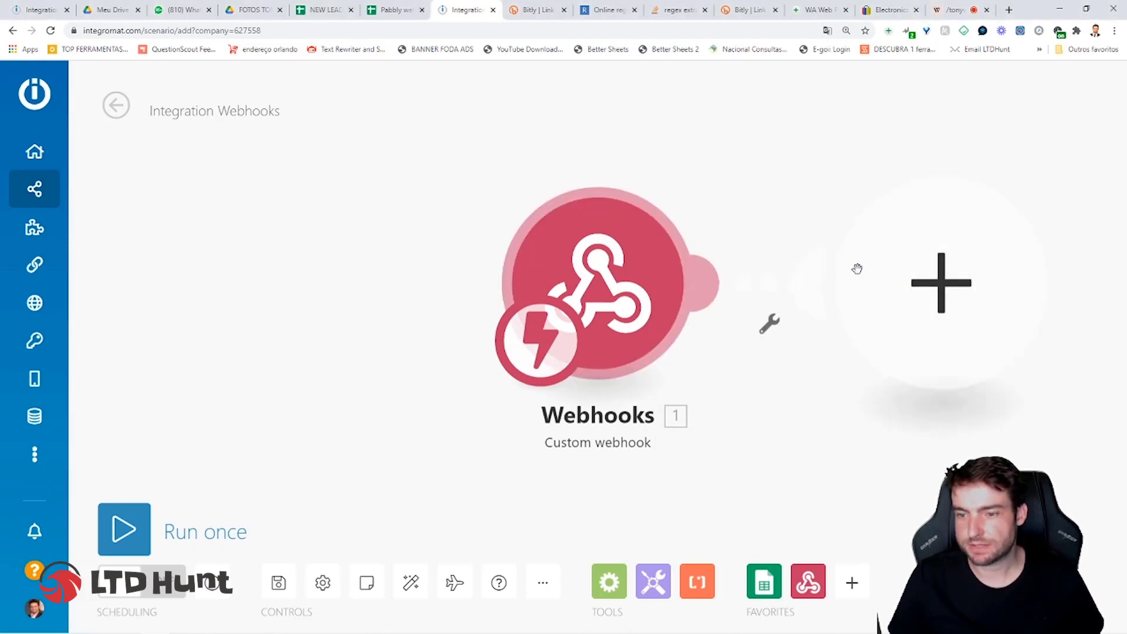
left_click(858, 268)
left_click(488, 221)
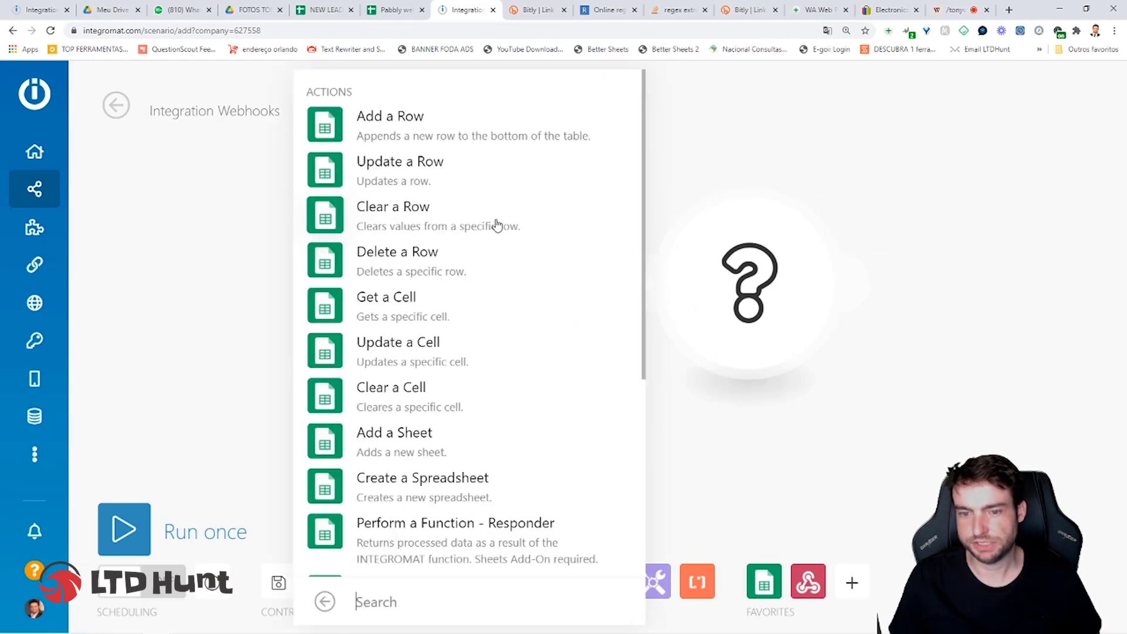
left_click(440, 134)
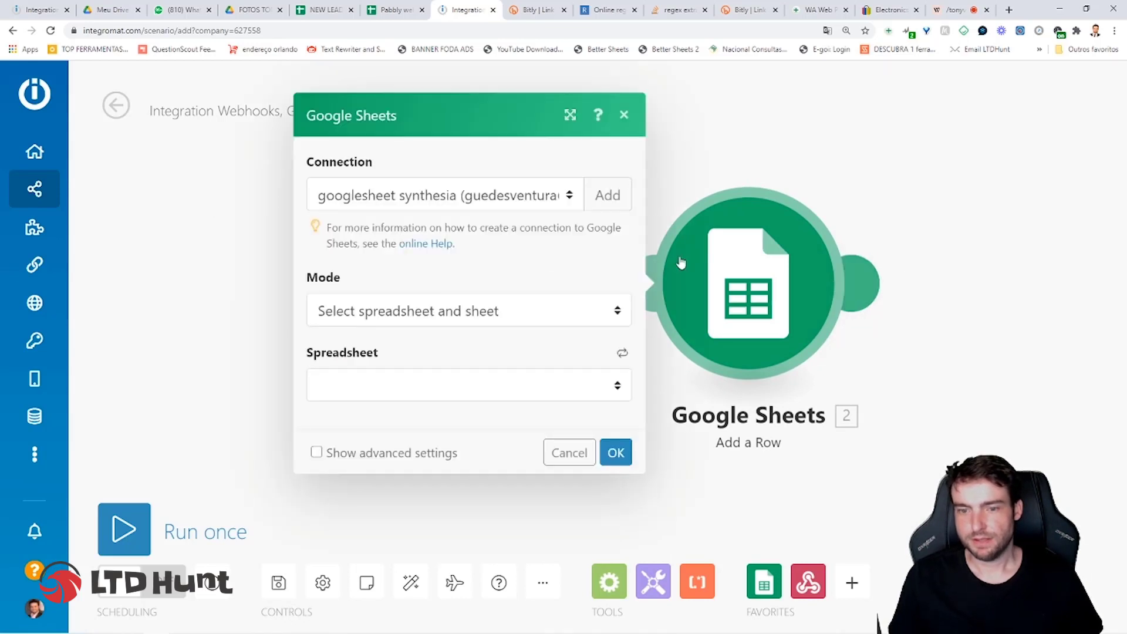
left_click(608, 196)
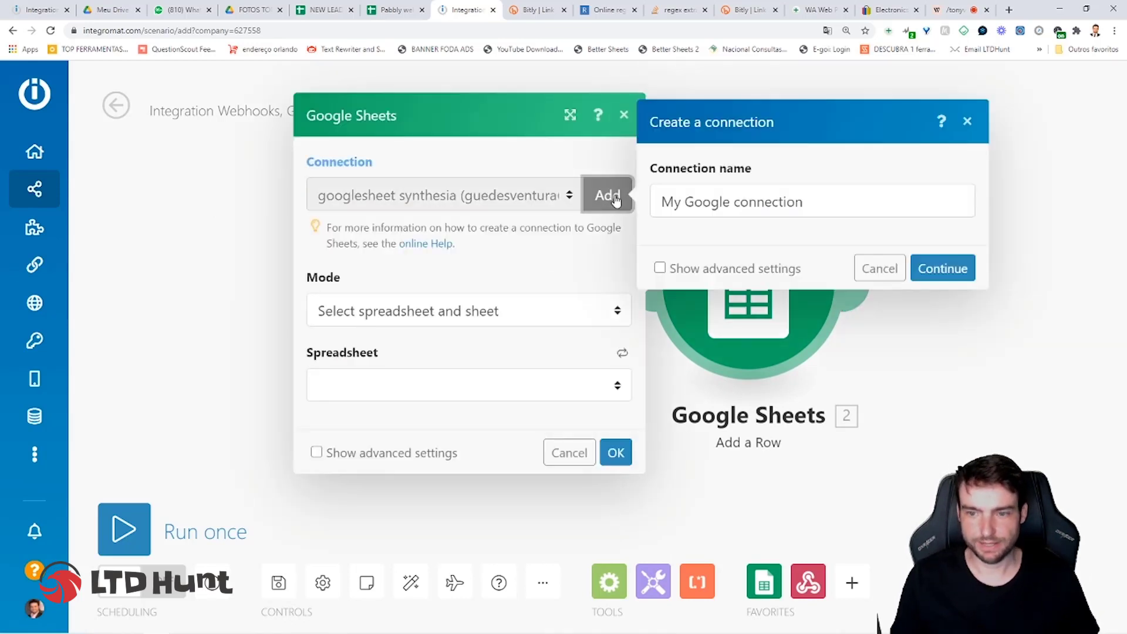
left_click(767, 202)
key("Return")
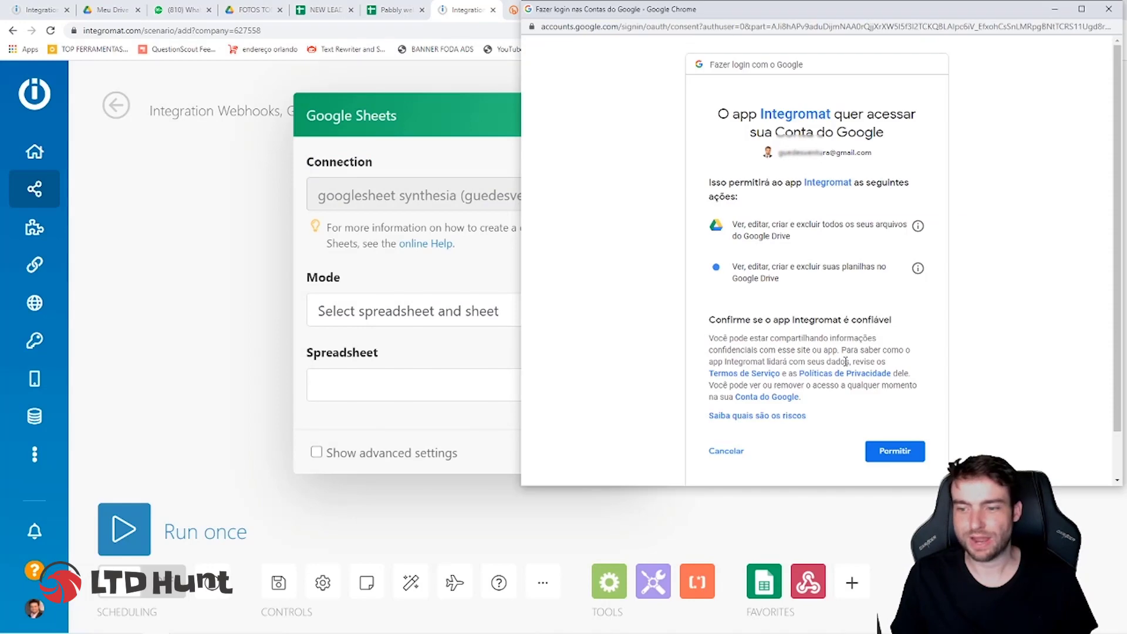
left_click(894, 451)
Step: Target spreadsheet NEW LEAD WA WEB PLUS, sheet Página1, with Table contains headers set to Yes
left_click(524, 385)
scroll(522, 352, "down", 1)
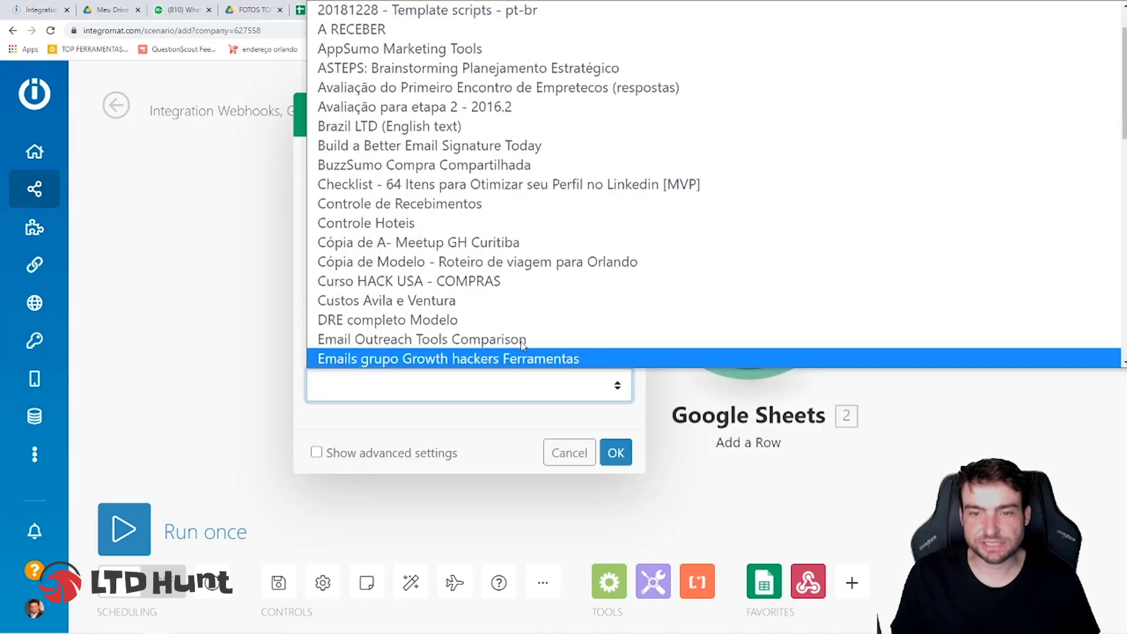
scroll(523, 344, "down", 12)
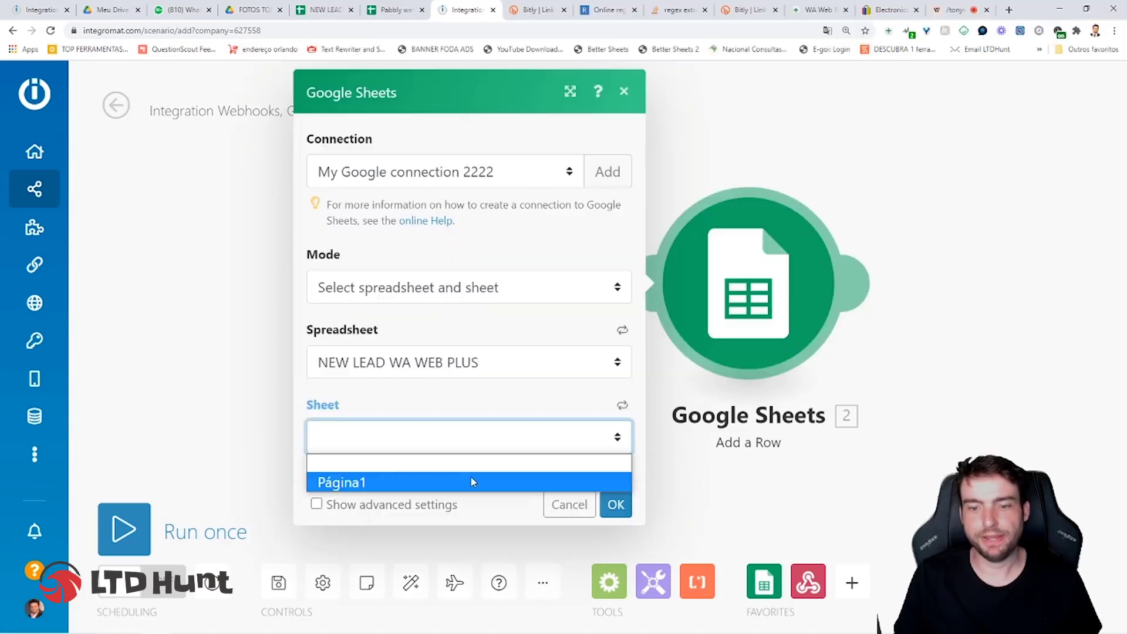
left_click(470, 476)
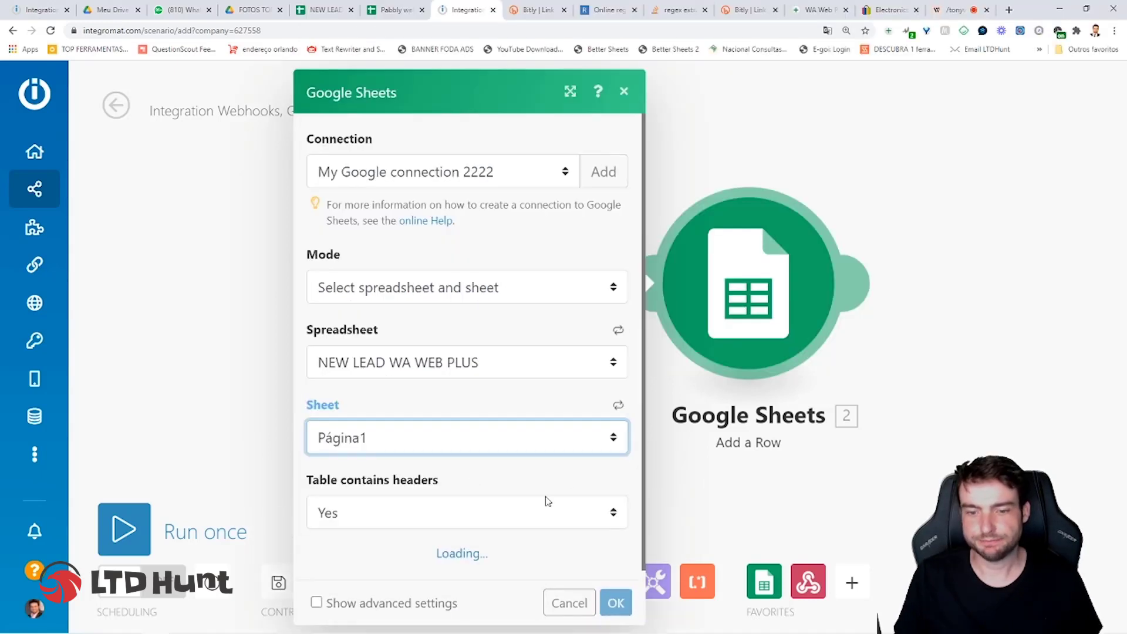
left_click(473, 509)
scroll(464, 499, "down", 3)
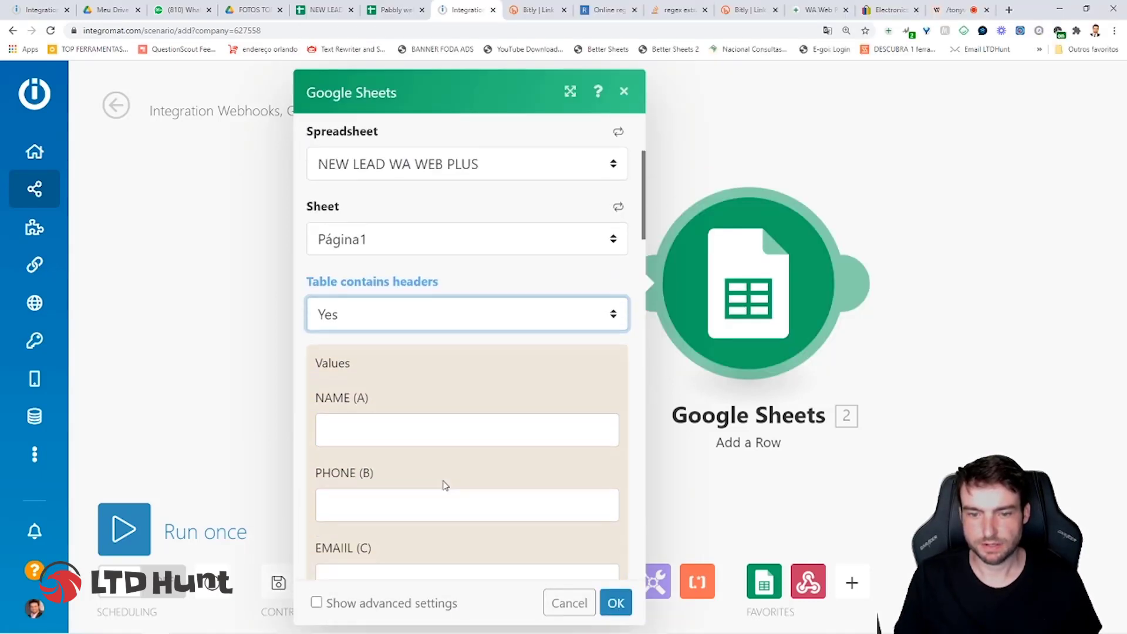
scroll(446, 458, "down", 2)
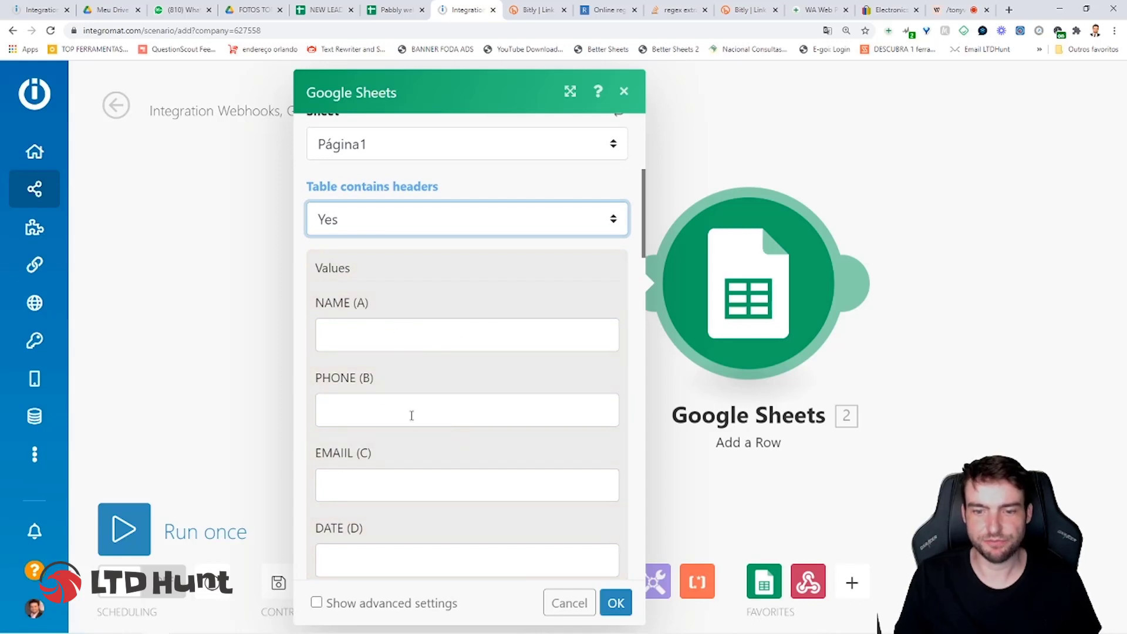
scroll(405, 420, "down", 2)
scroll(487, 428, "down", 1)
scroll(545, 444, "up", 1)
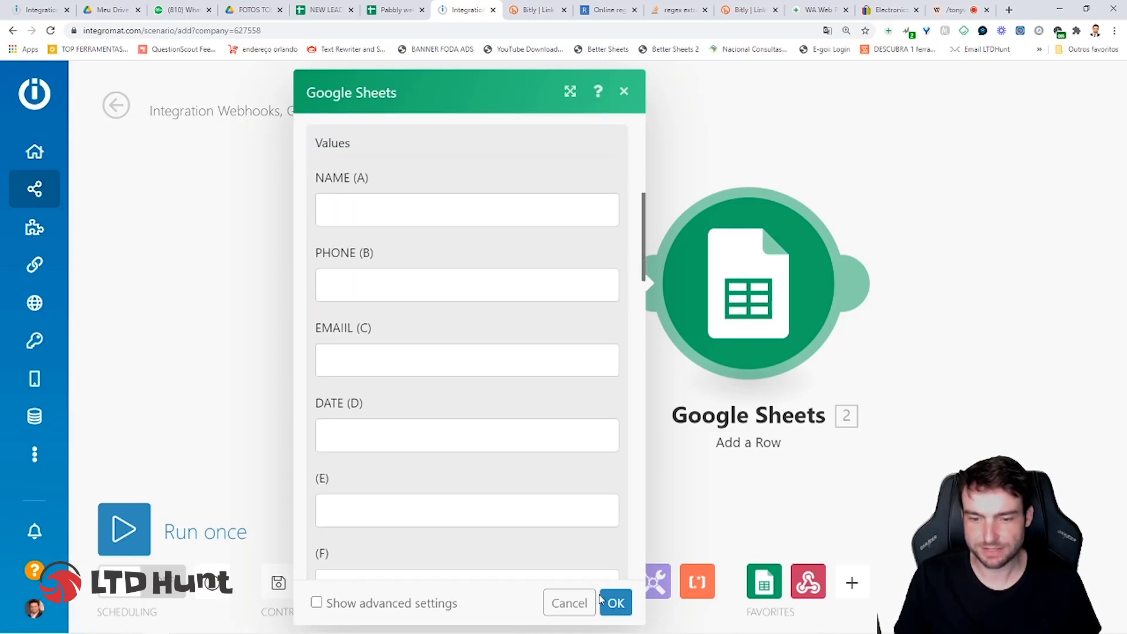
scroll(545, 526, "down", 3)
scroll(616, 347, "up", 5)
scroll(617, 347, "down", 2)
scroll(621, 346, "up", 1)
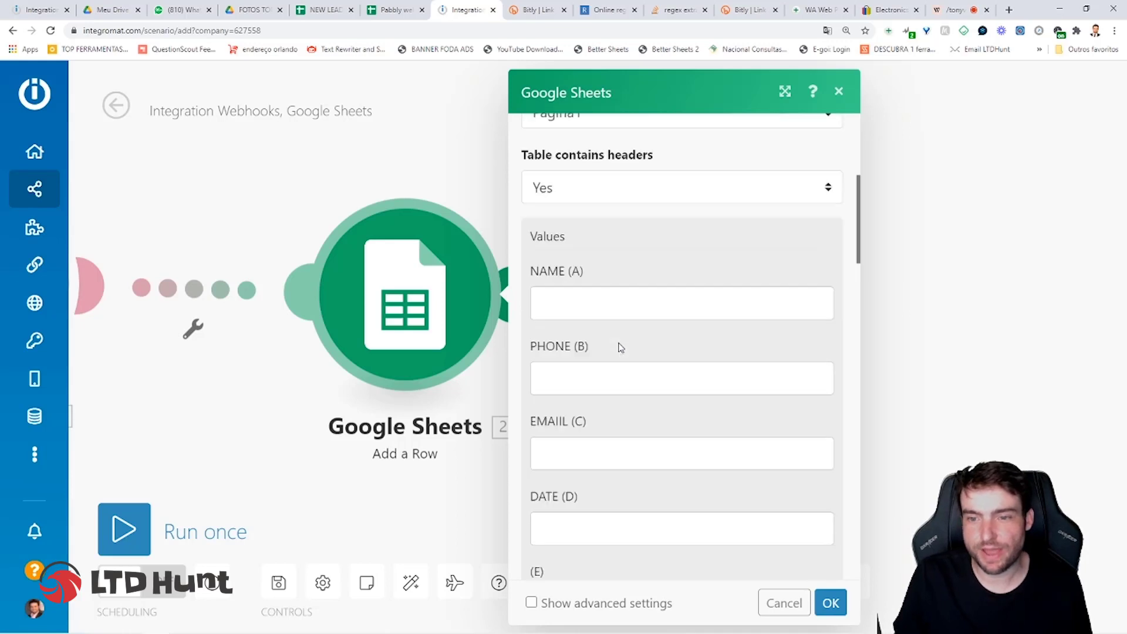
scroll(620, 347, "up", 1)
Step: Map m_uname to NAME, m_user to PHONE, m_content to EMAIL, m_timestamp to DATE, and confirm
left_click(621, 336)
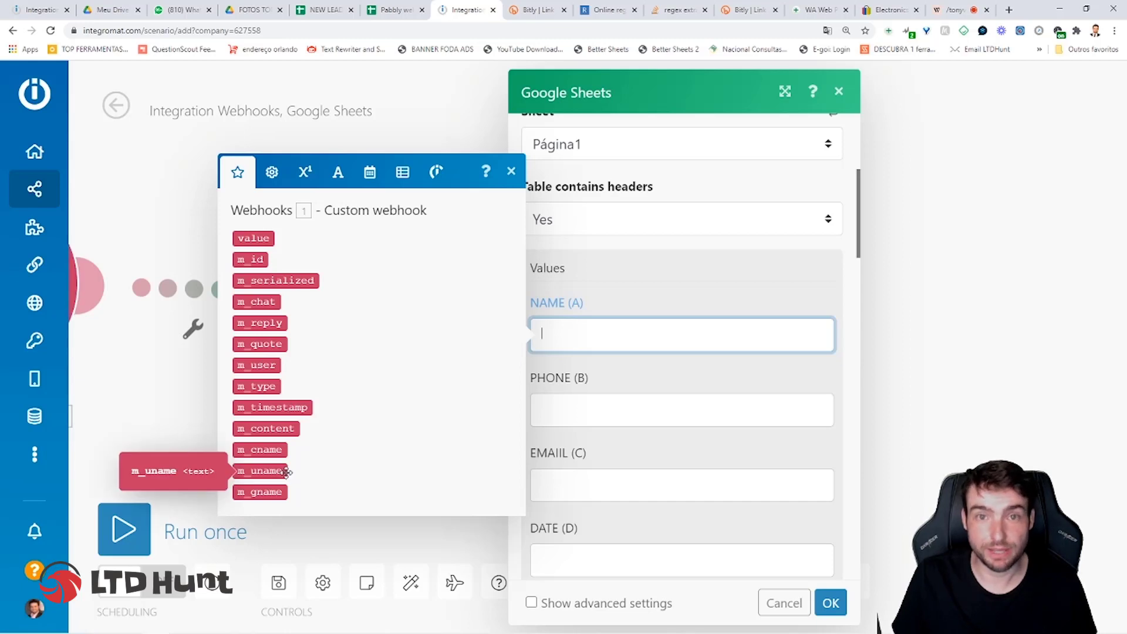
left_click(265, 470)
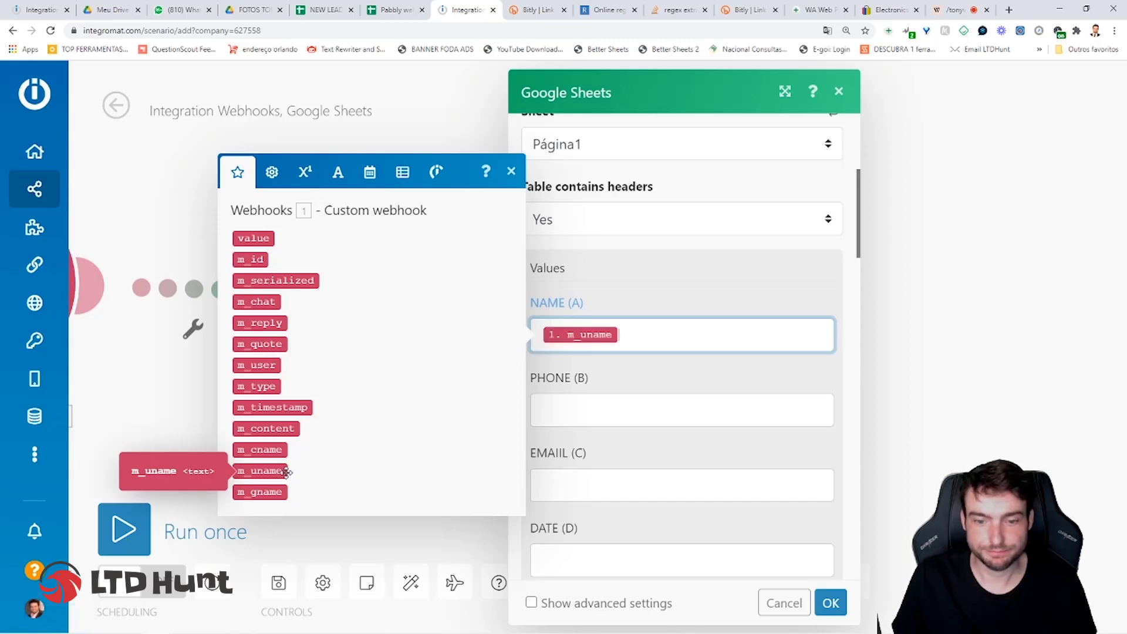
left_click(587, 401)
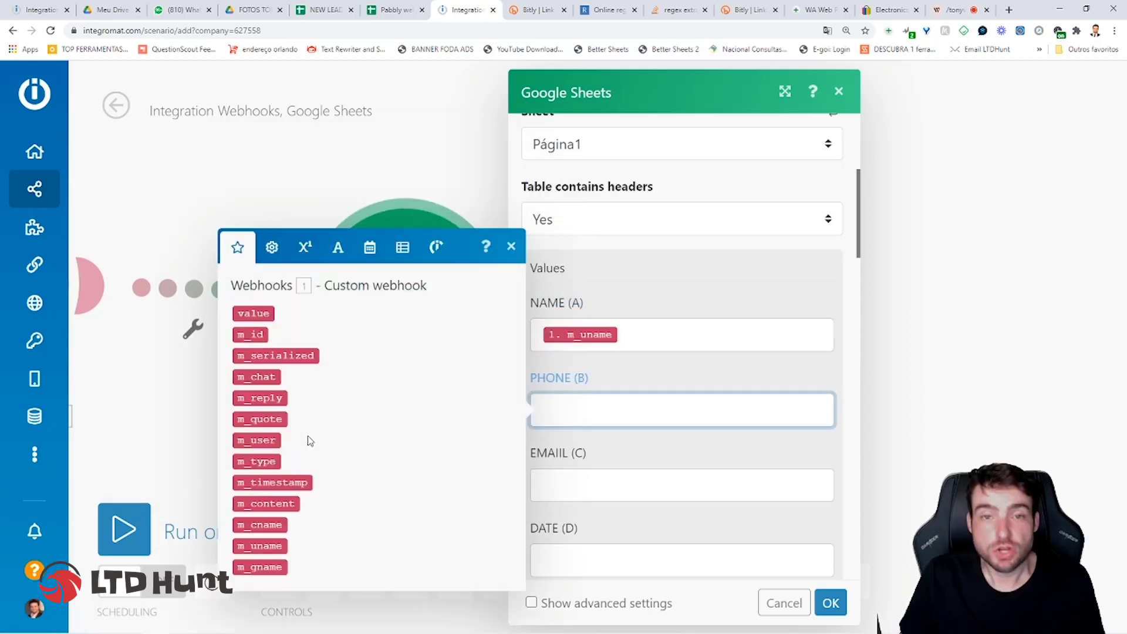
left_click(264, 441)
left_click(574, 488)
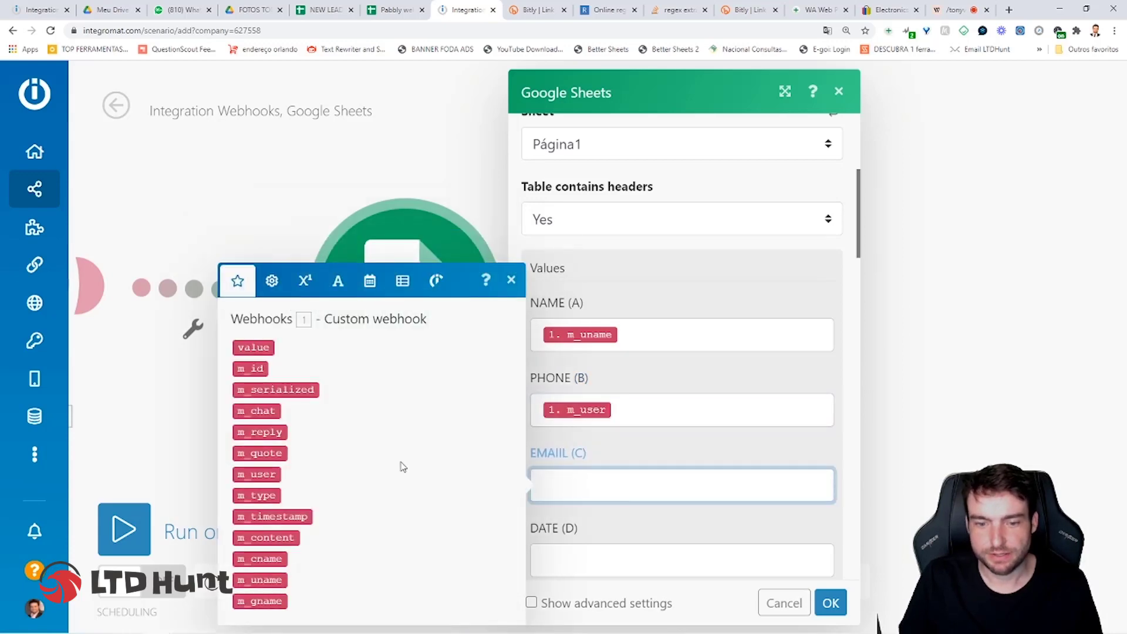
left_click(283, 539)
left_click(573, 560)
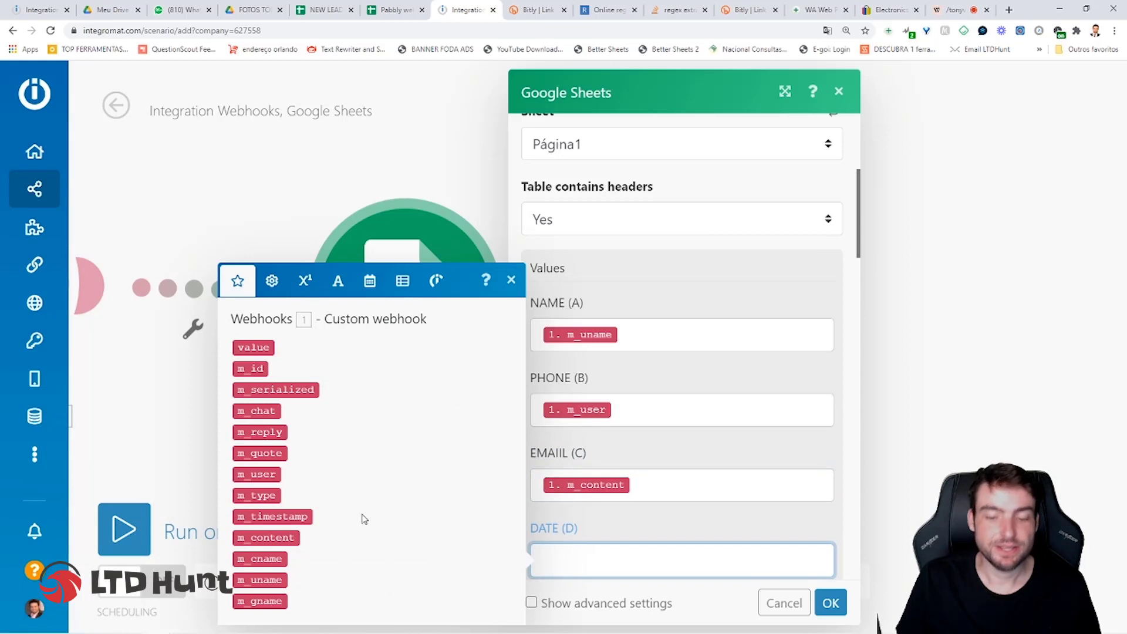
left_click_drag(296, 517, 681, 560)
left_click(831, 603)
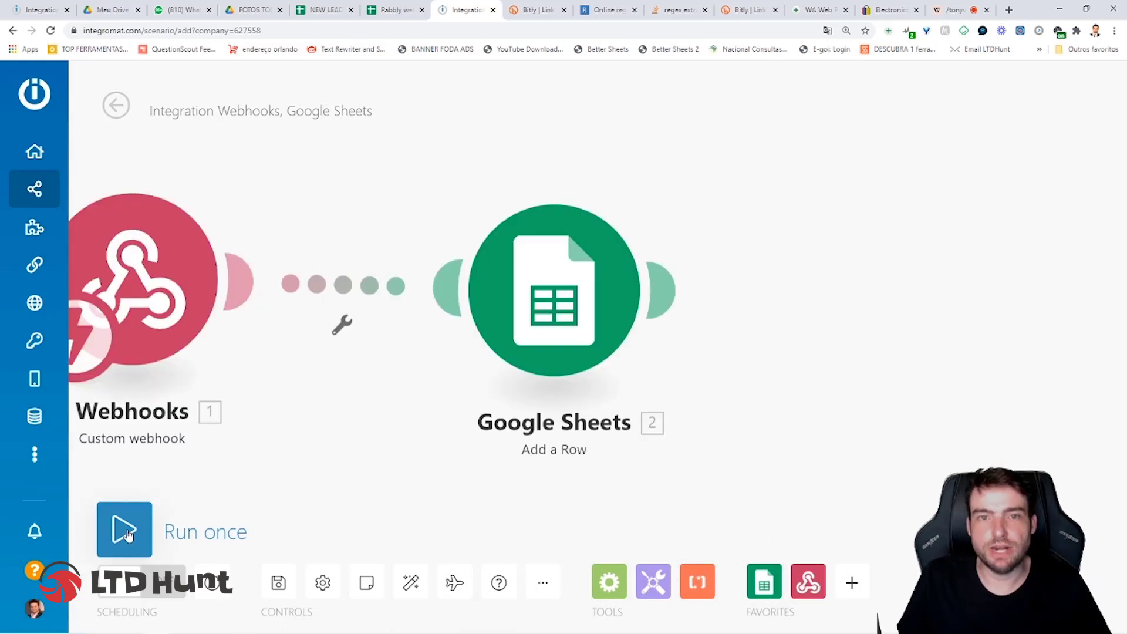
Step: Run the scenario once to test the webhook-to-Sheets flow
left_click(126, 534)
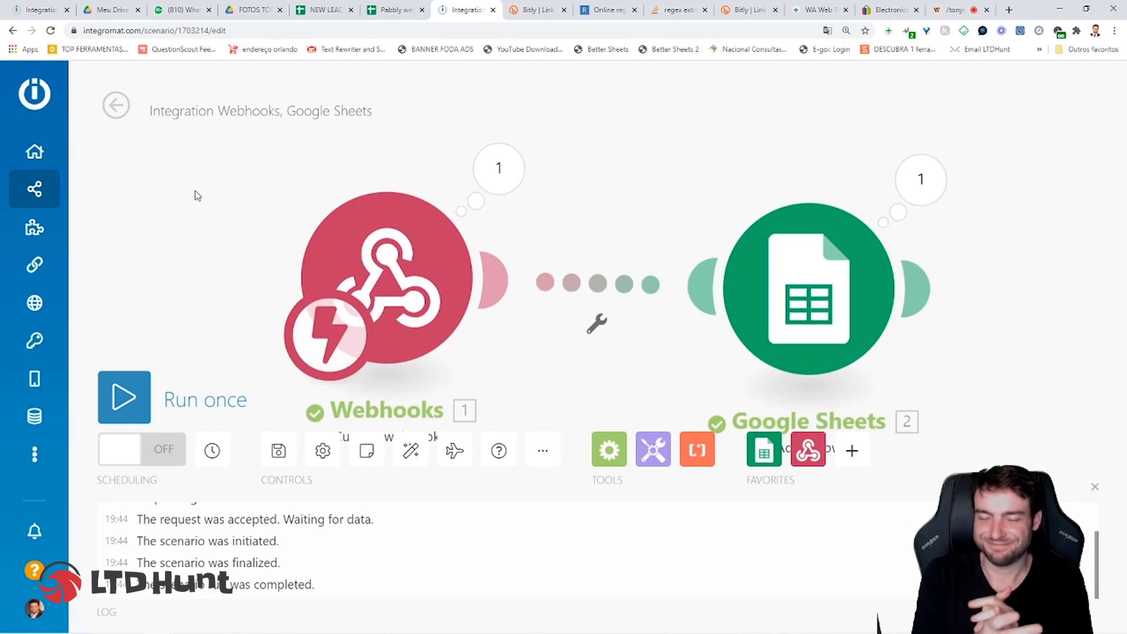
left_click(327, 11)
left_click(167, 171)
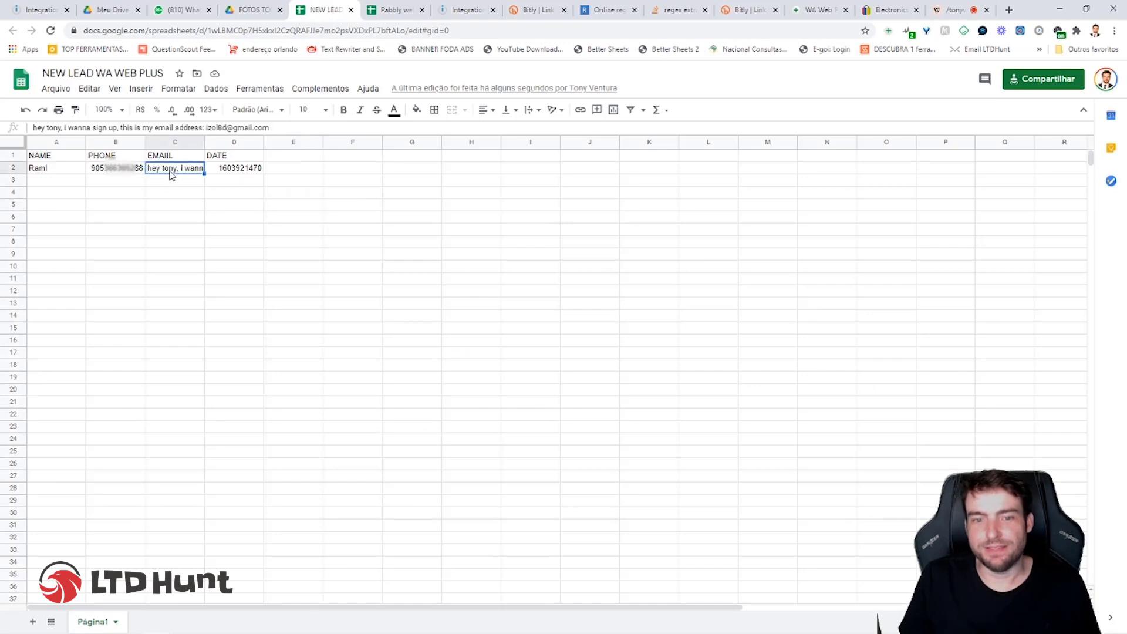
left_click(67, 172)
left_click(118, 169)
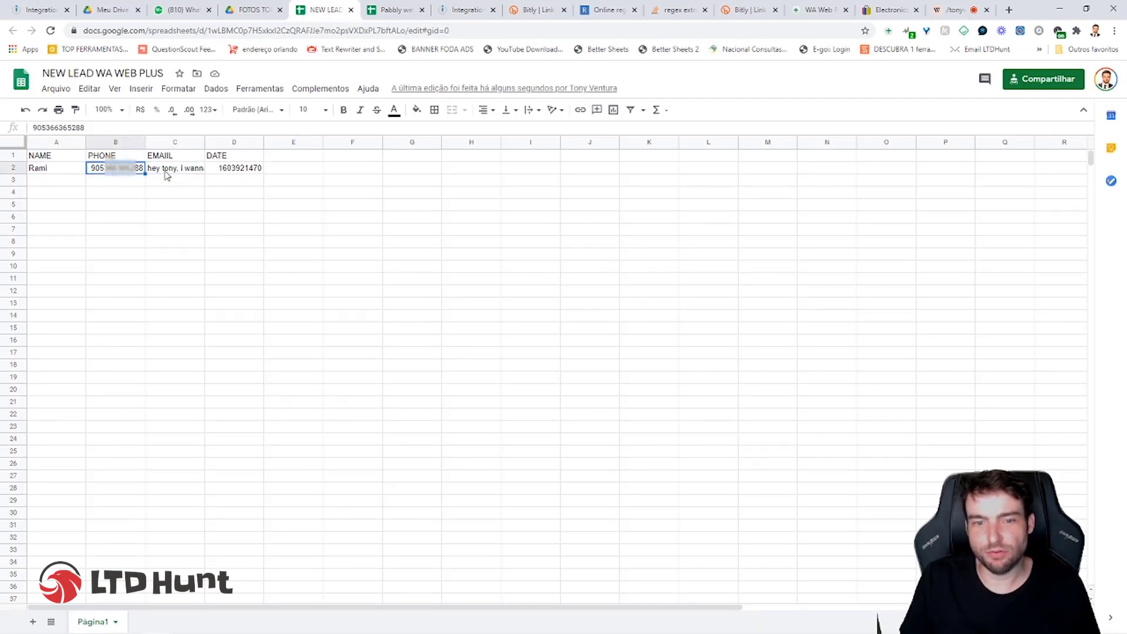
left_click(252, 171)
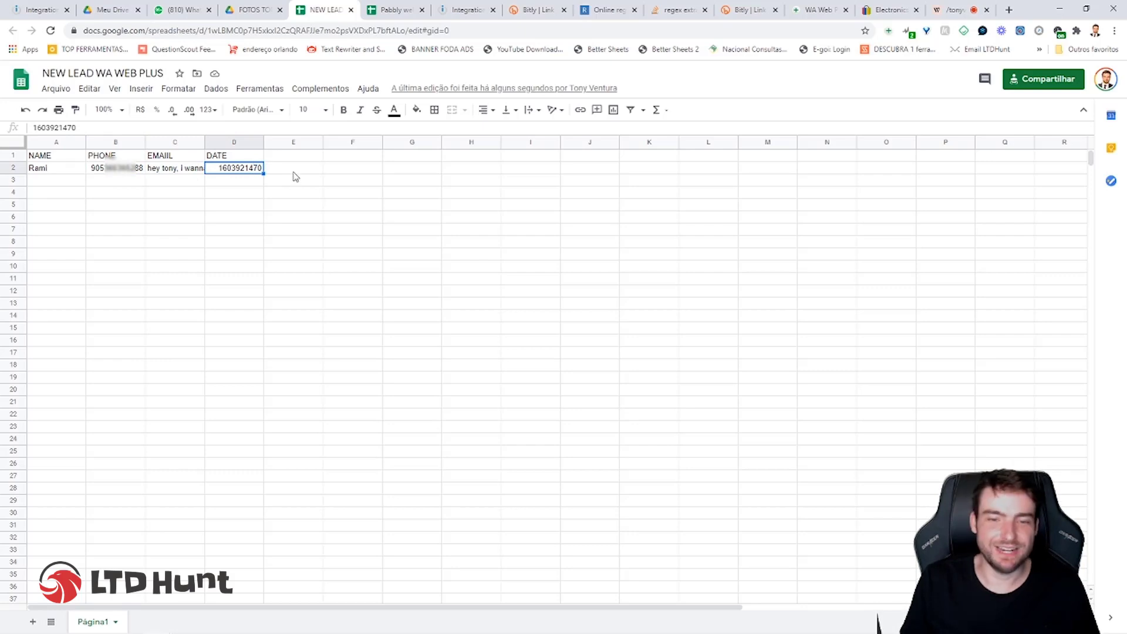
left_click(175, 171)
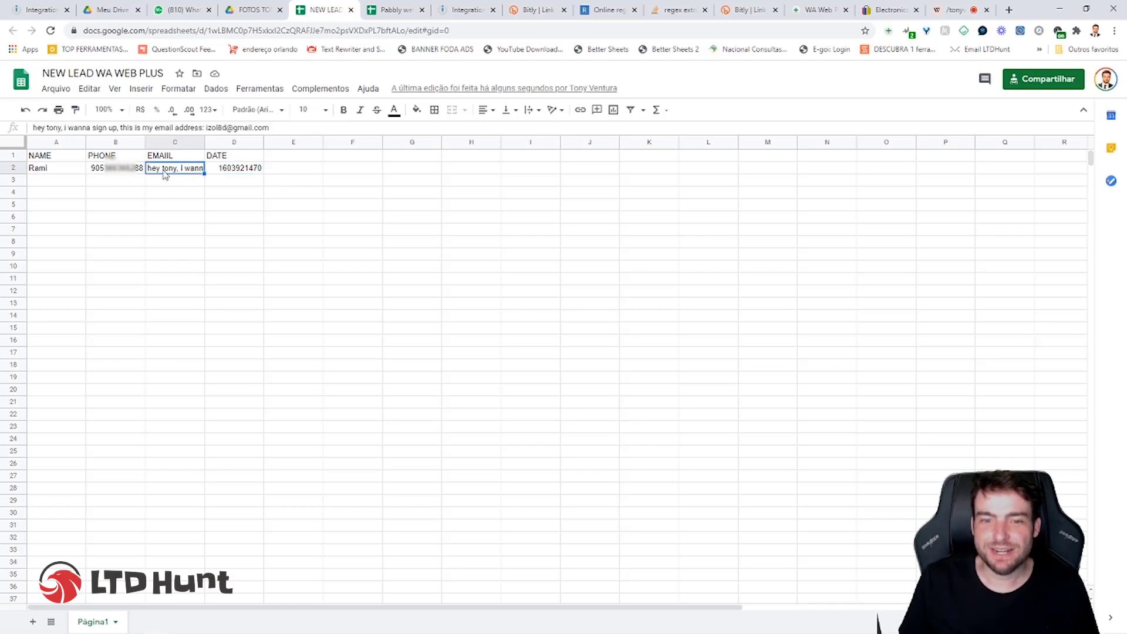
double_click(164, 172)
left_click_drag(158, 170, 414, 169)
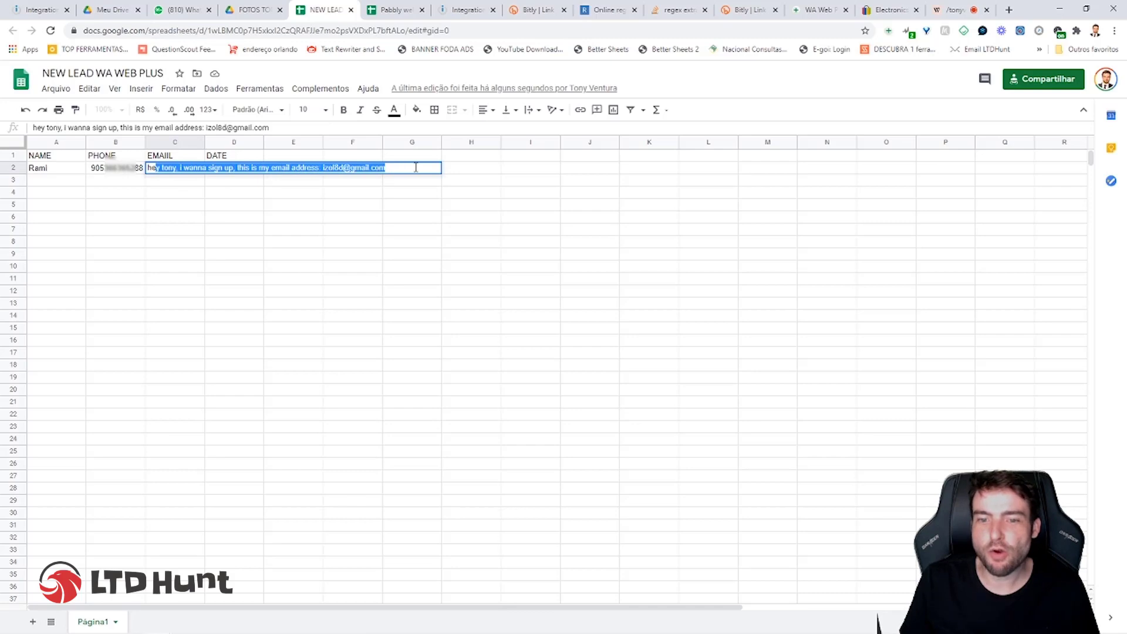
left_click(429, 168)
left_click(318, 191)
left_click(240, 169)
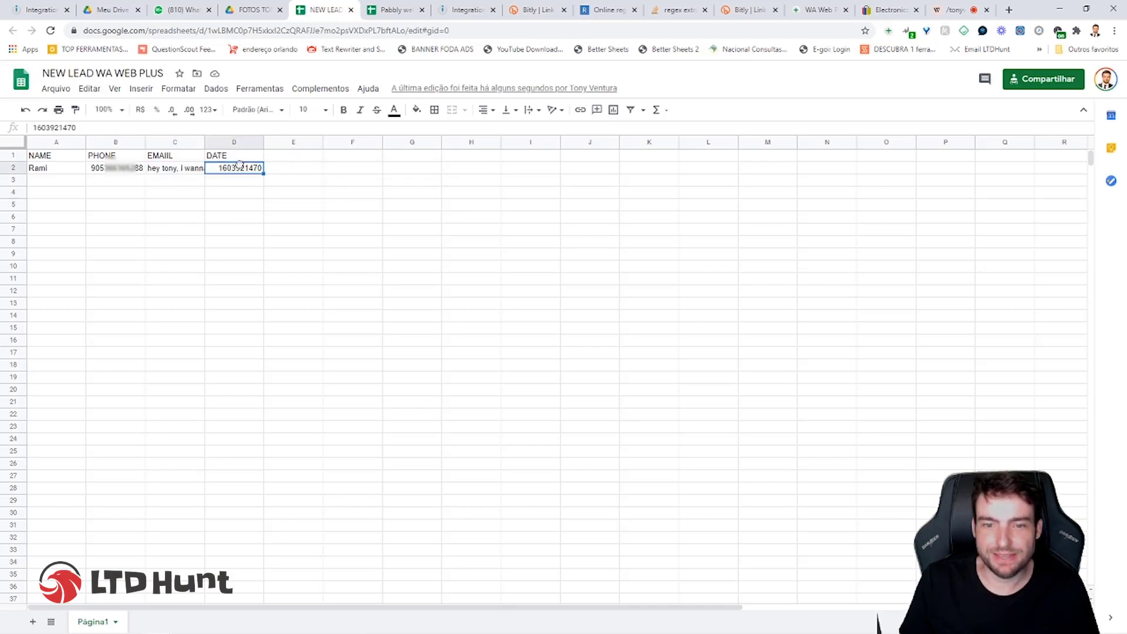
double_click(215, 170)
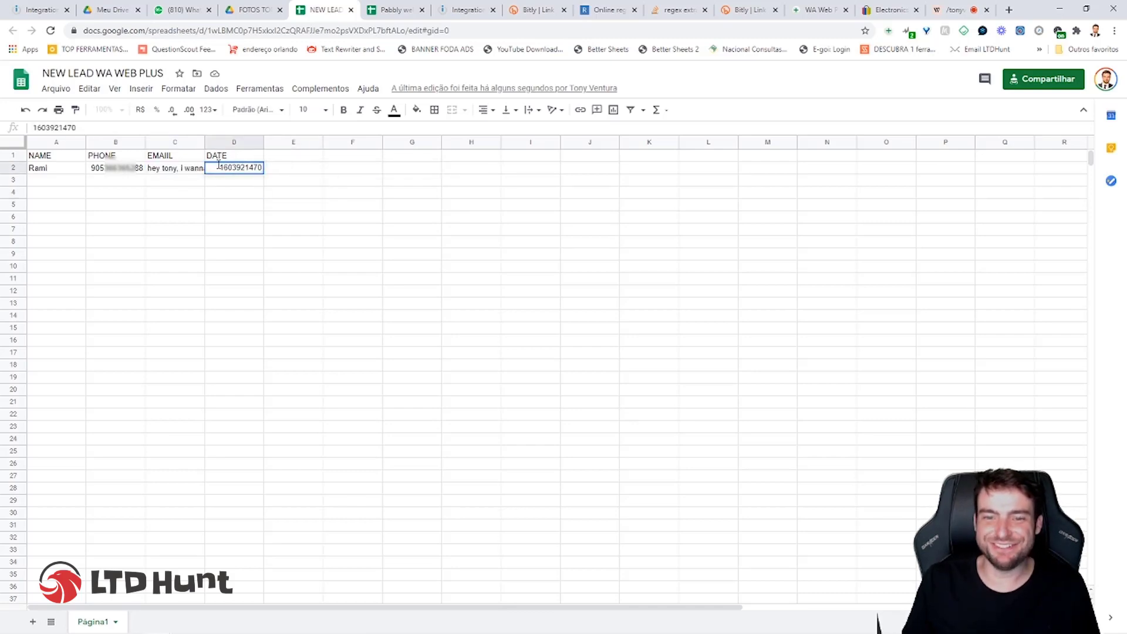
left_click_drag(216, 170, 272, 164)
left_click(295, 171)
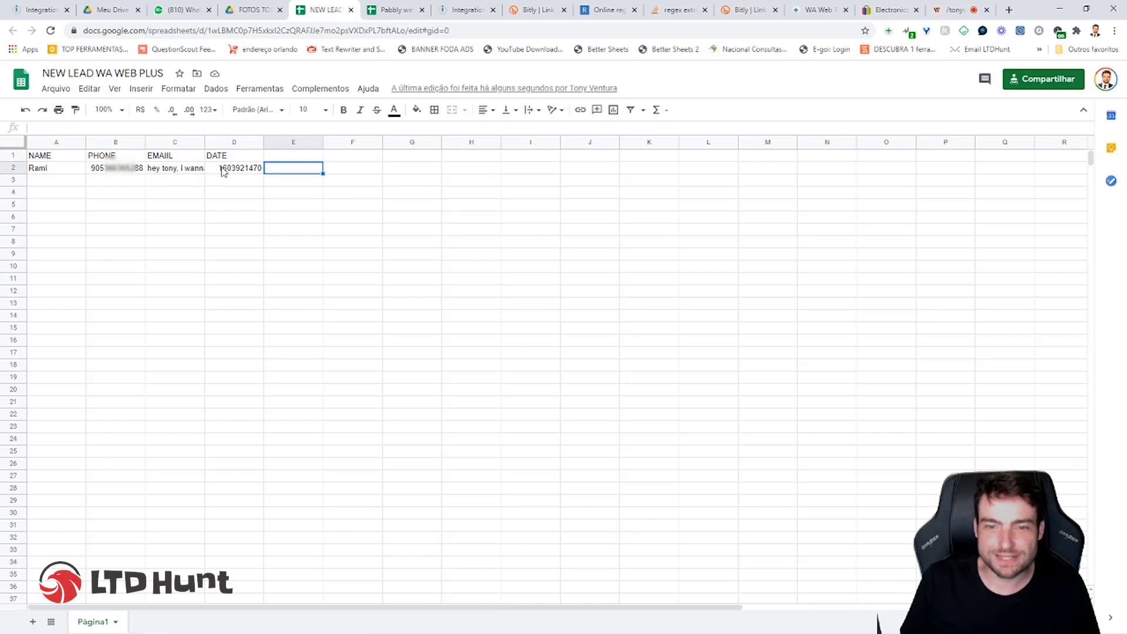
double_click(223, 171)
double_click(150, 171)
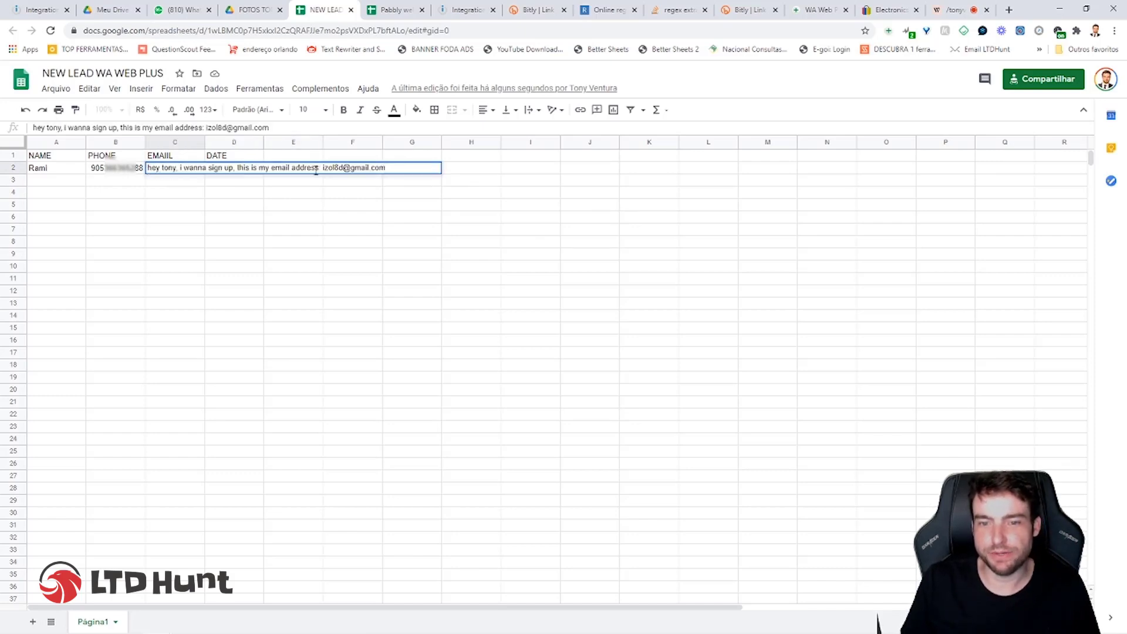
left_click_drag(323, 170, 123, 171)
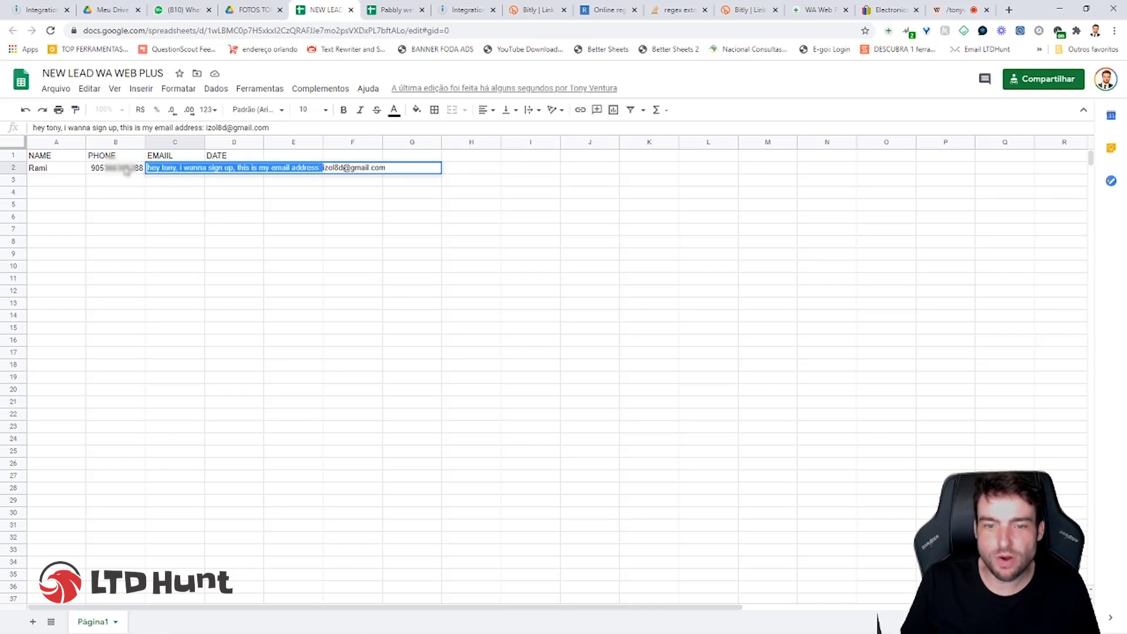
key("Return")
left_click(237, 171)
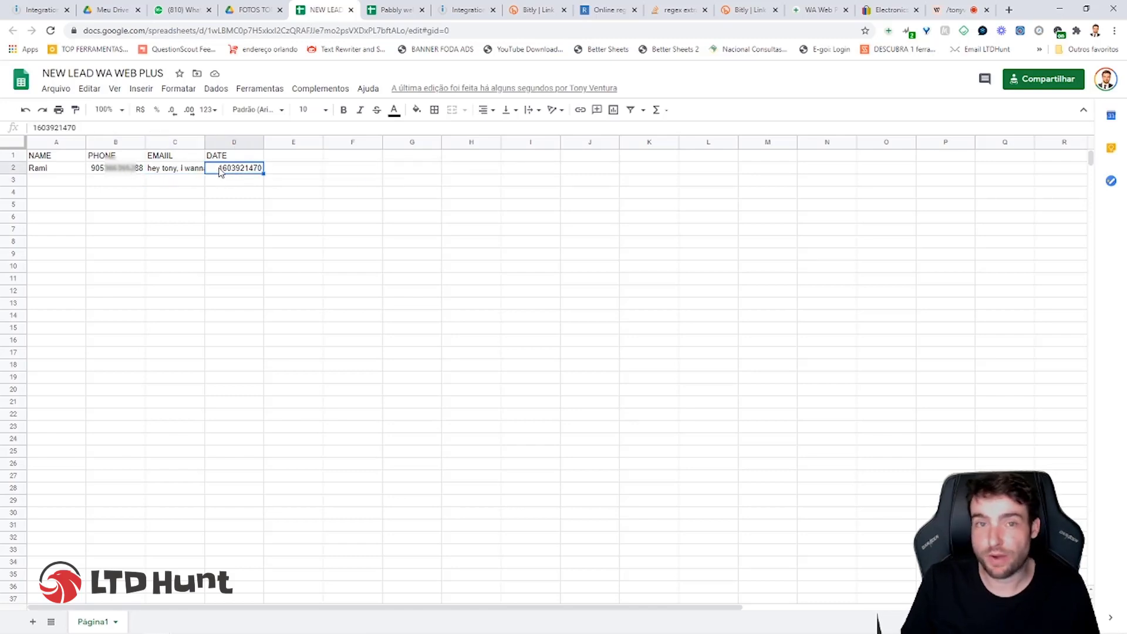
key("ctrl+7")
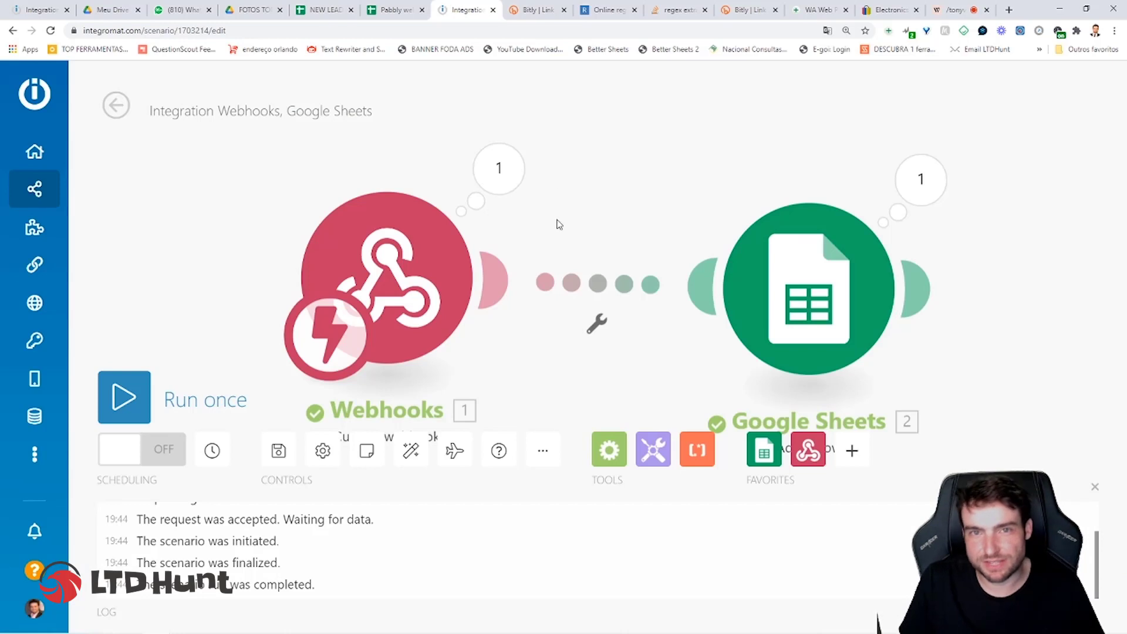
Step: Insert a Text parser 'Match pattern' module between Webhooks and Google Sheets with a pasted e-mail regex
left_click(598, 326)
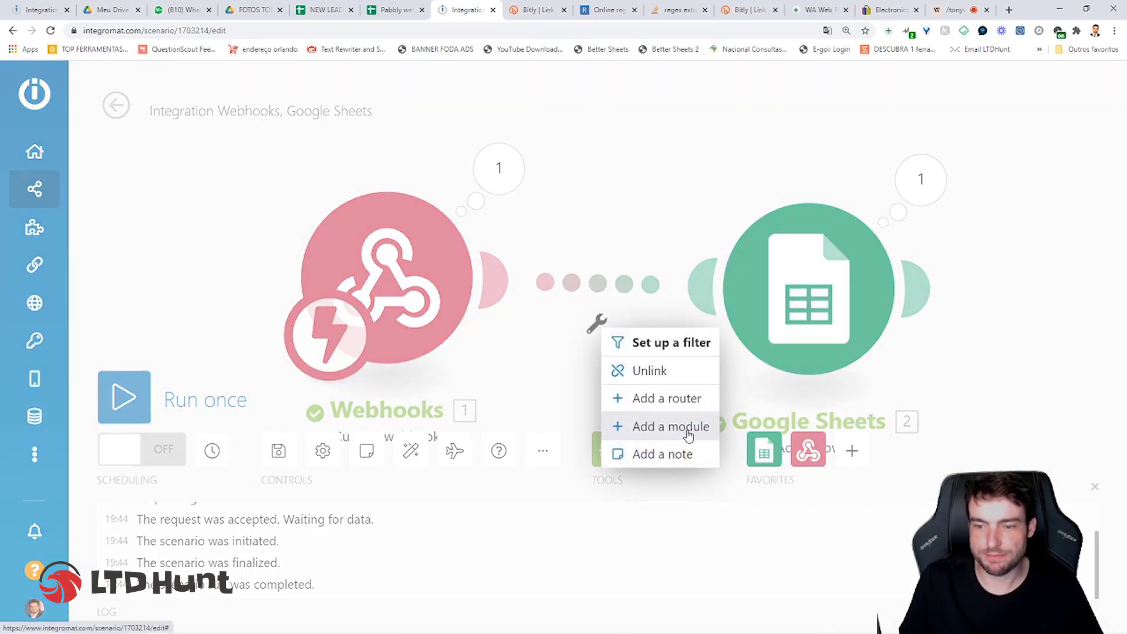
left_click(670, 427)
type("text p")
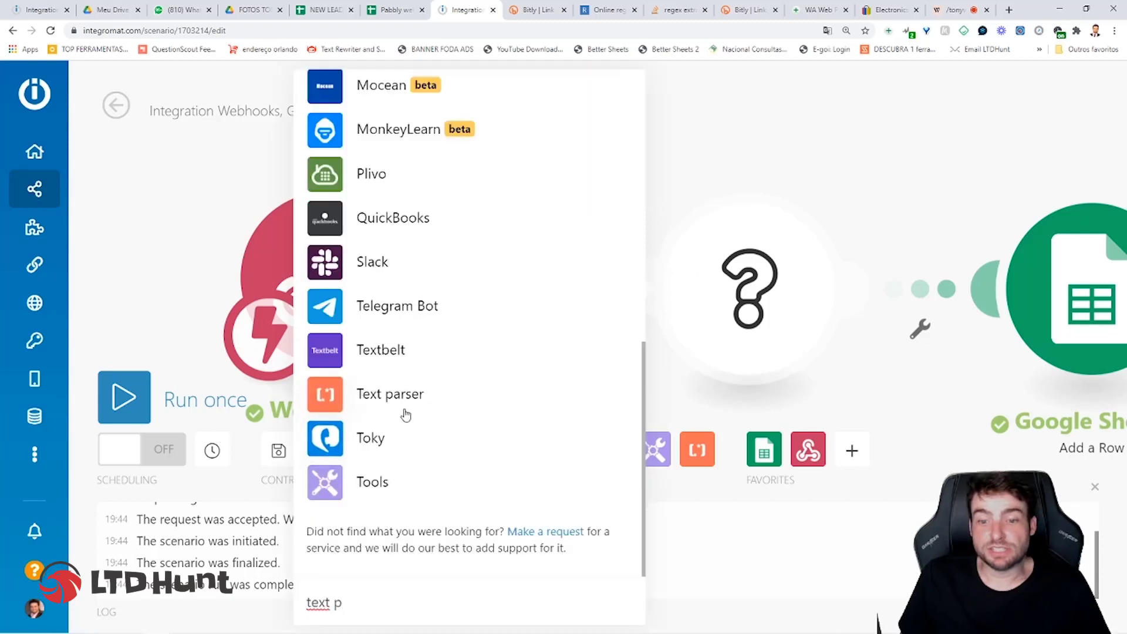
left_click(367, 395)
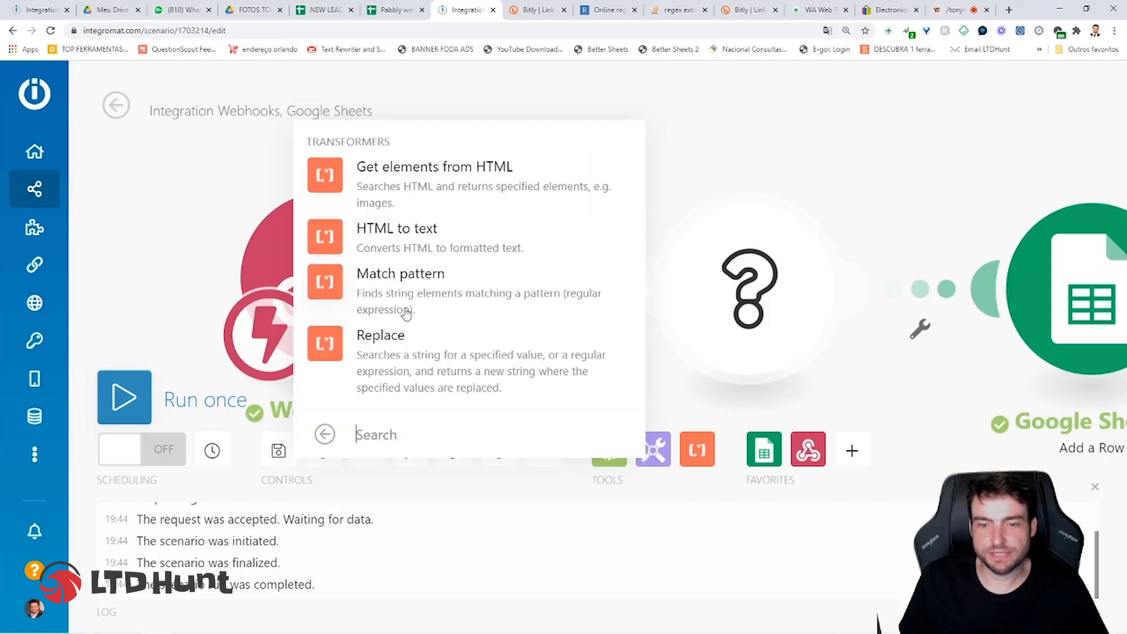
left_click(465, 296)
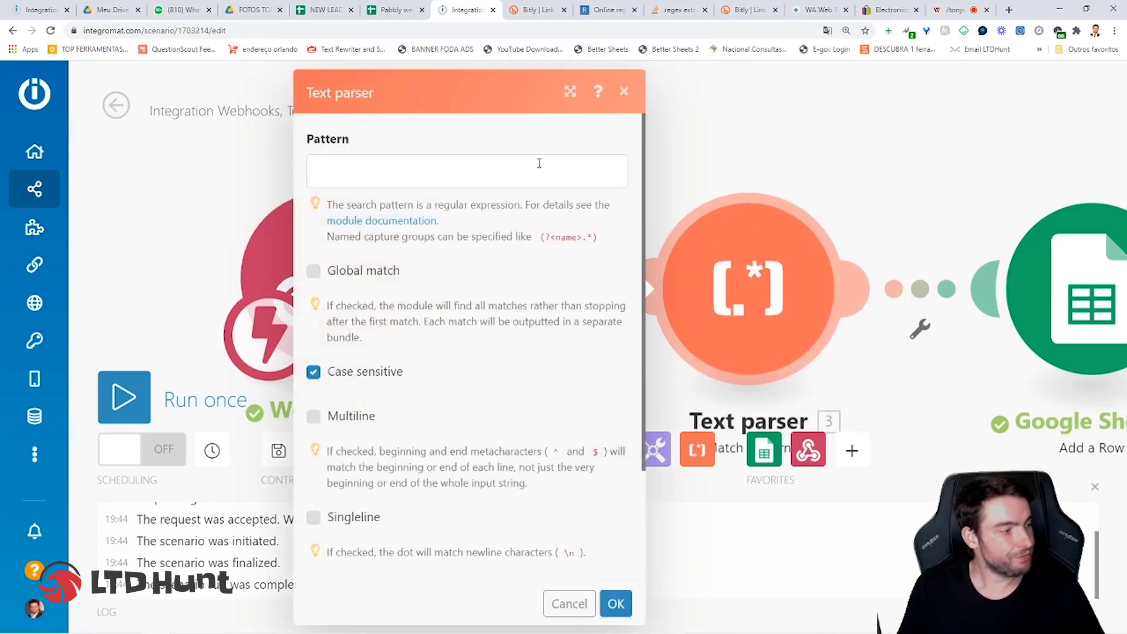
left_click(538, 165)
type("([a-zA-Z0-9._-]+@[a-zA-Z0-9._-]+\\.[a-zA-Z0-9_-]+)")
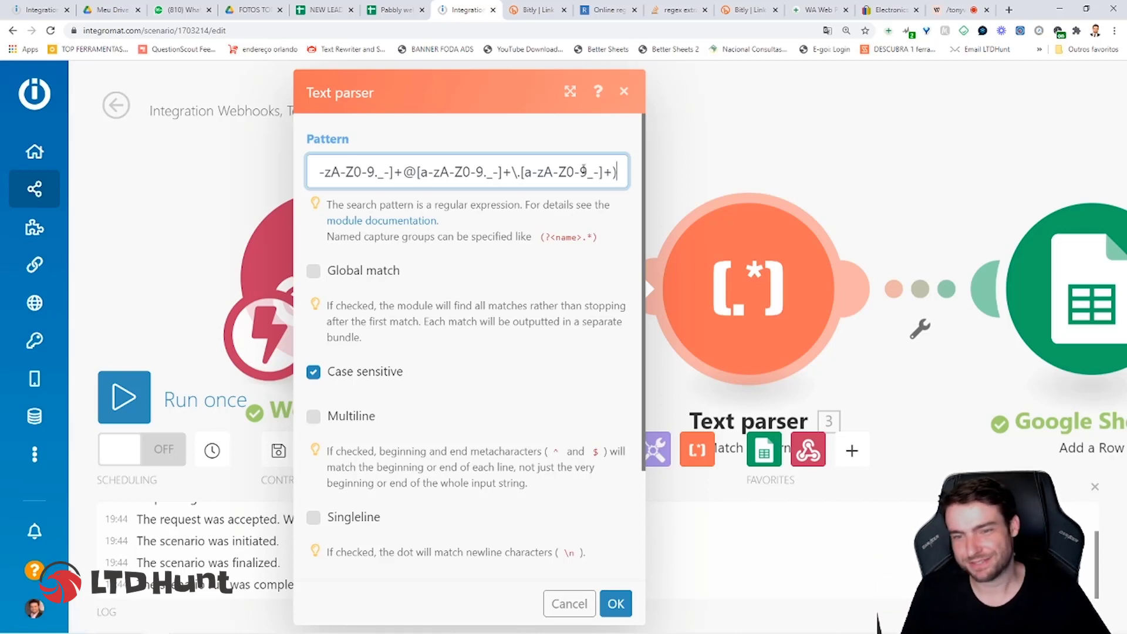
left_click_drag(604, 171, 235, 173)
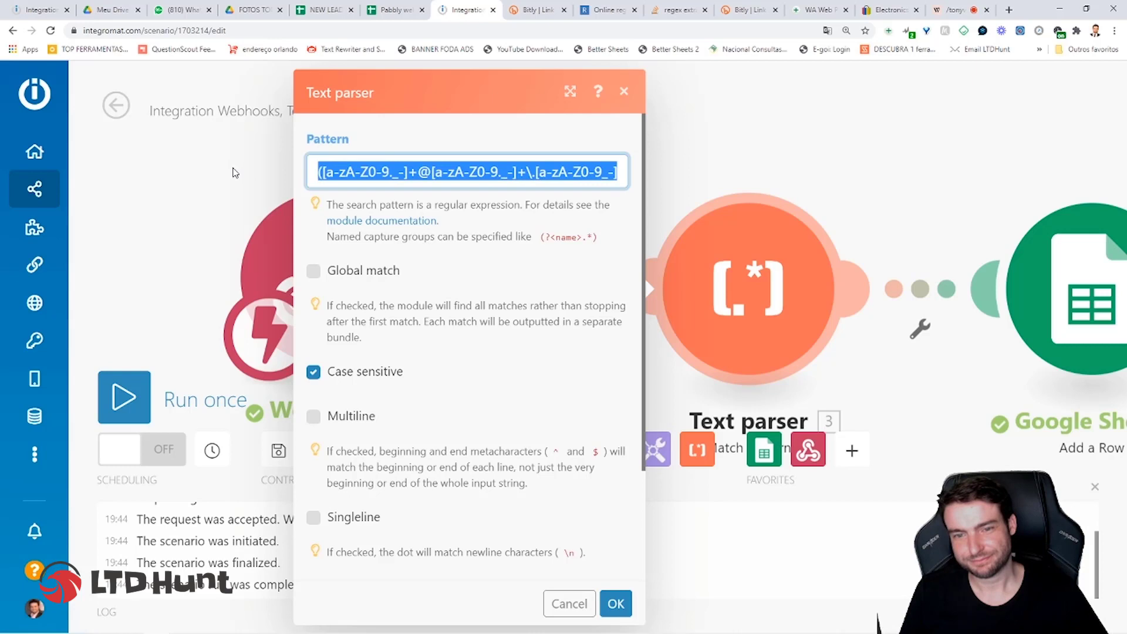
Step: Untick Case sensitive, tick 'Continue the execution', and set the parser Text to m_content
left_click(314, 372)
scroll(326, 393, "down", 3)
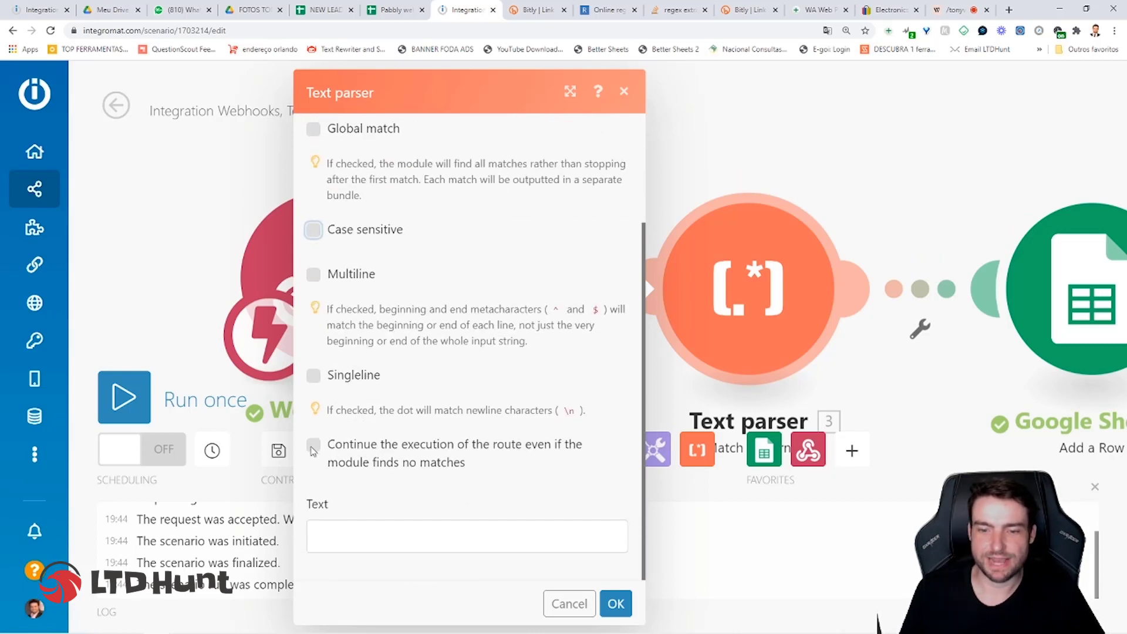
left_click(314, 447)
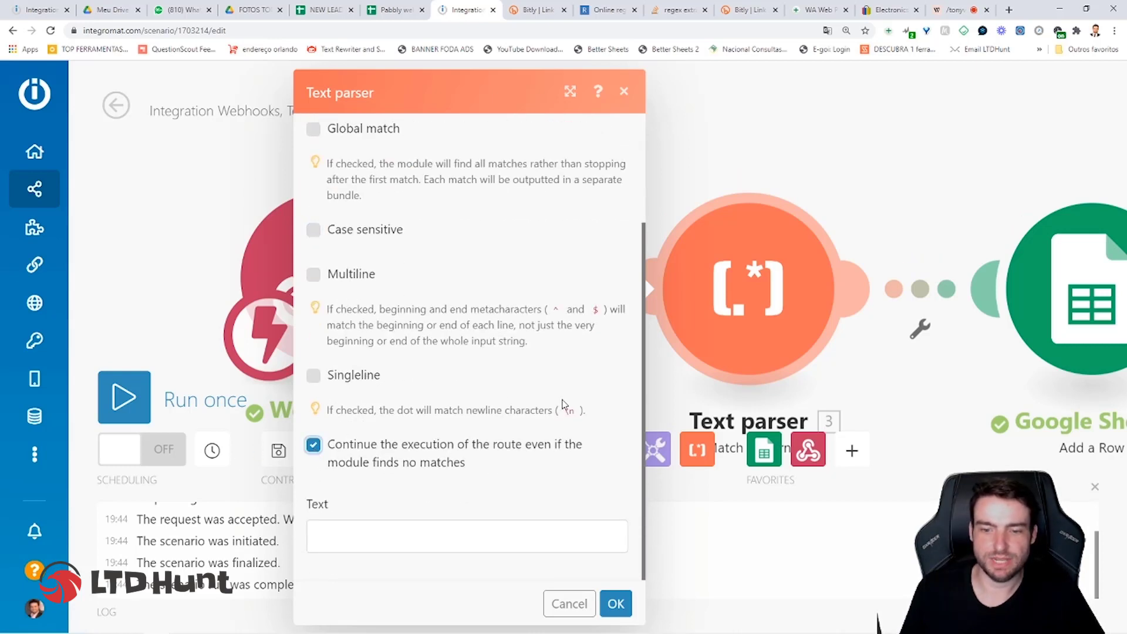
left_click(378, 528)
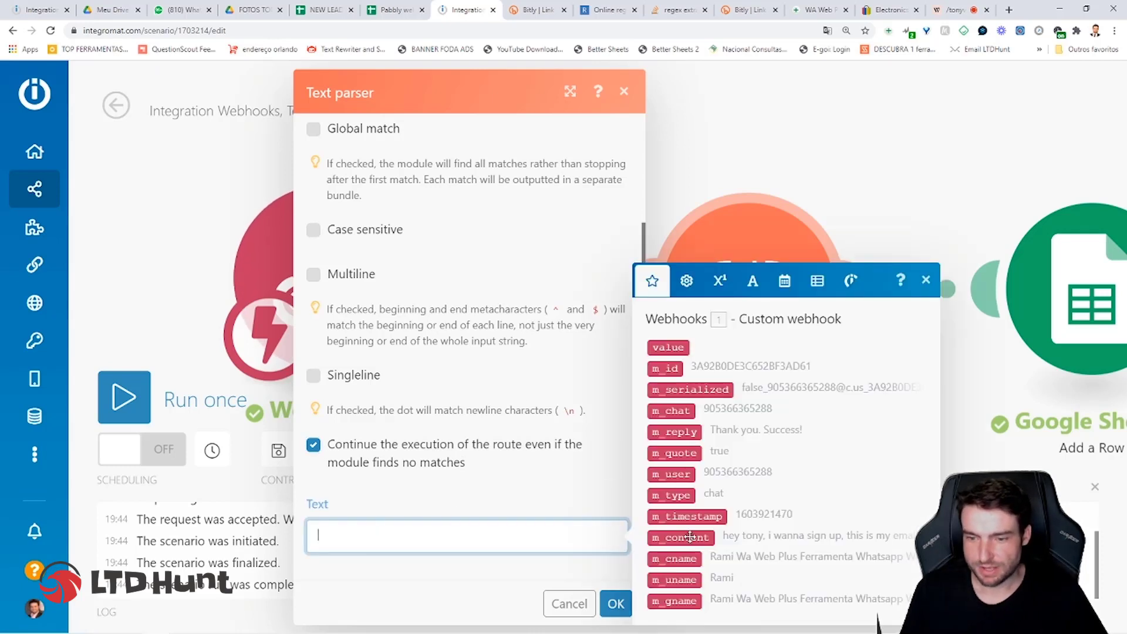
left_click_drag(675, 537, 587, 535)
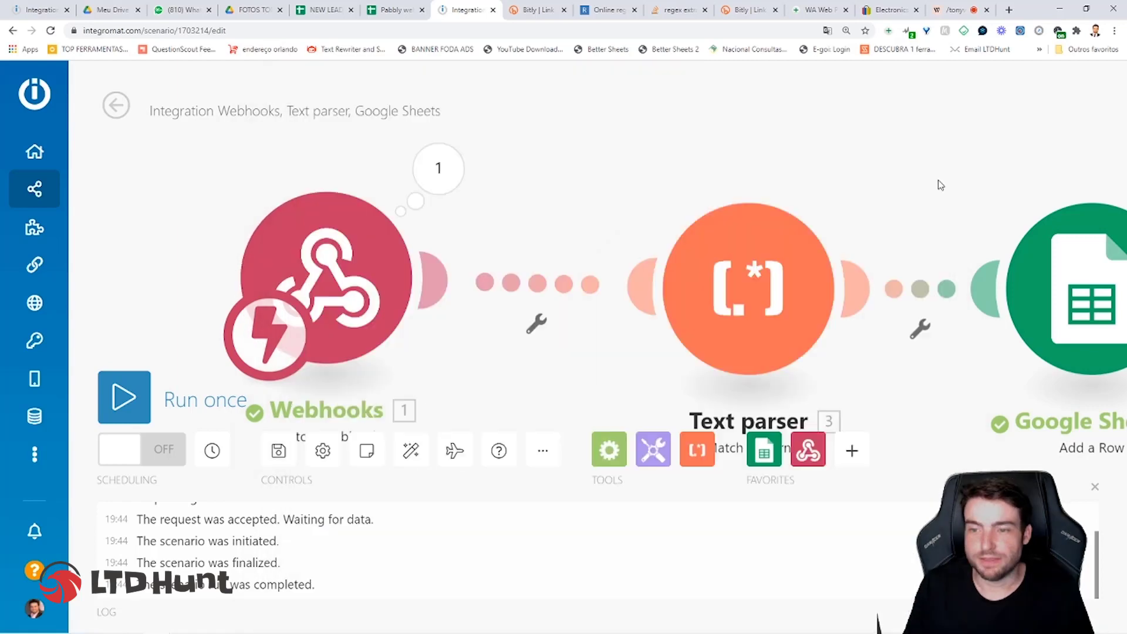
Step: In the Google Sheets module, replace EMAIL (C)'s m_content with the parser's matched 3.$1
left_click_drag(951, 171, 762, 216)
left_click(835, 304)
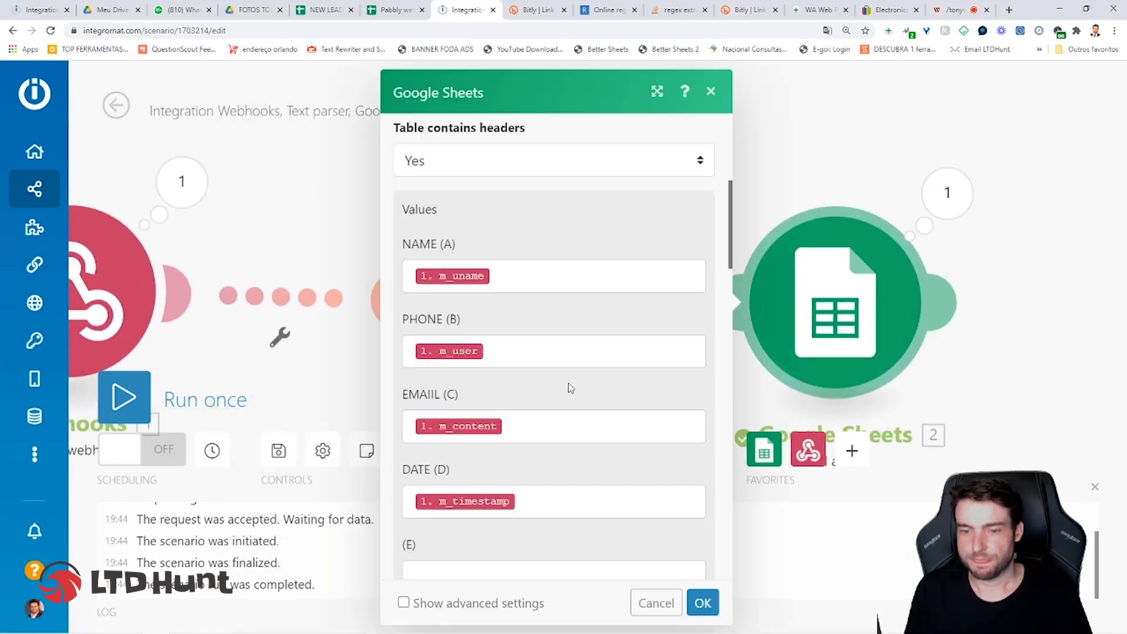
left_click(569, 423)
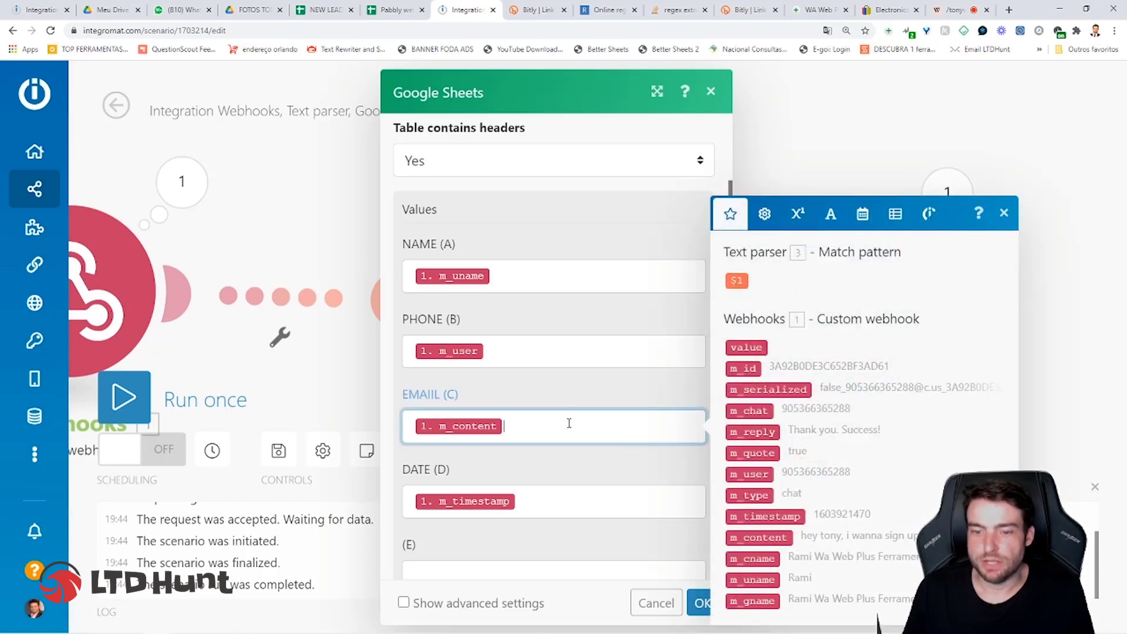
left_click(737, 281)
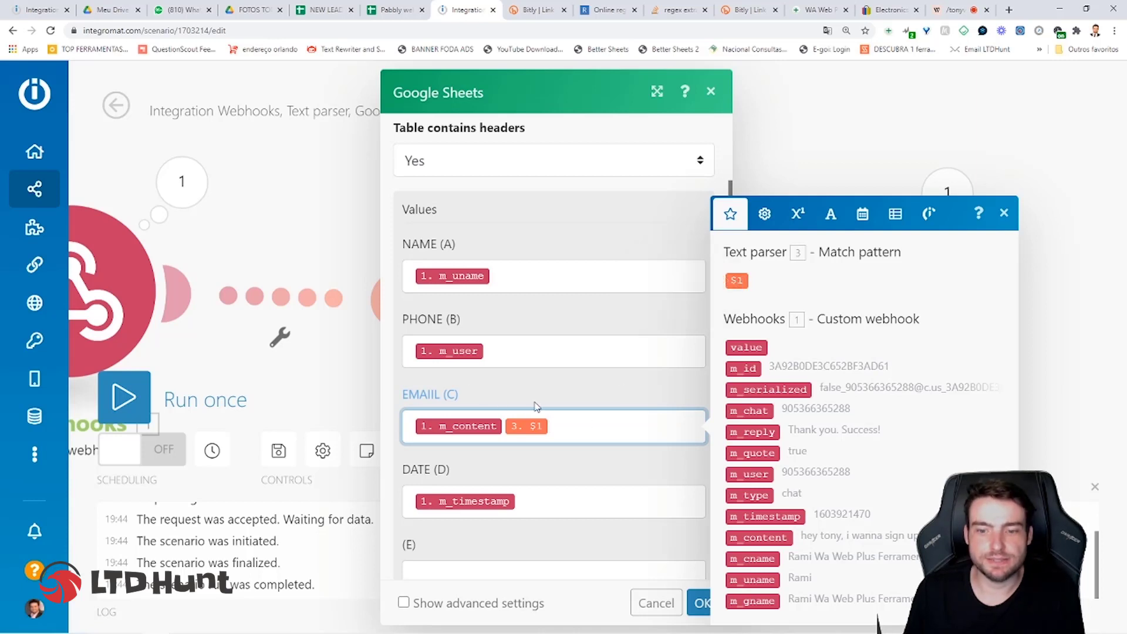
key("Left")
key("BackSpace")
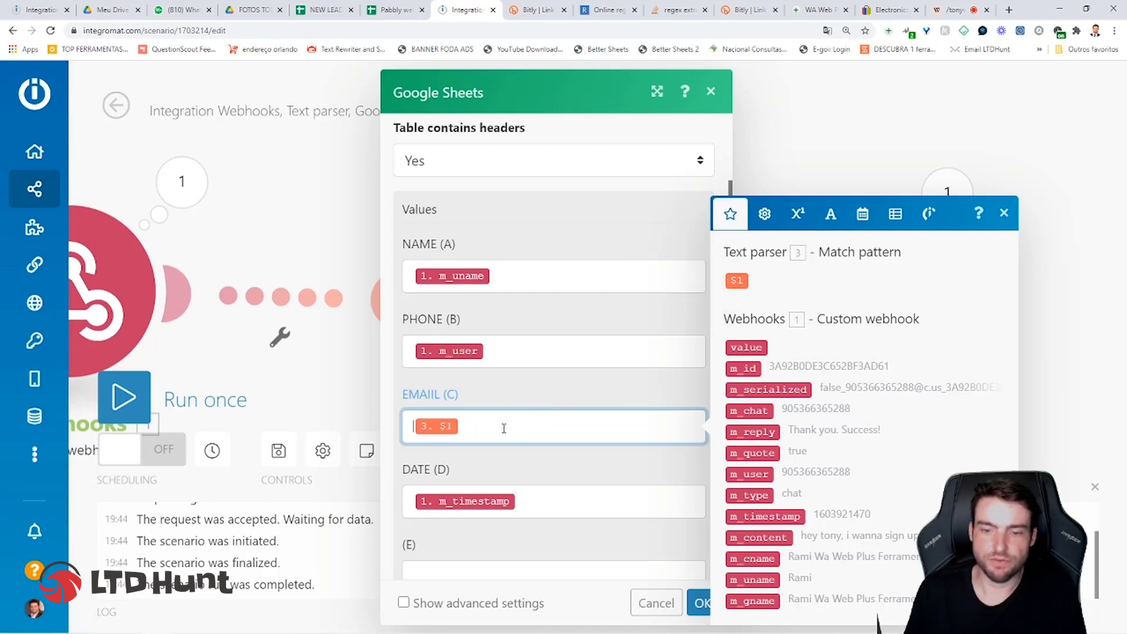
left_click(587, 538)
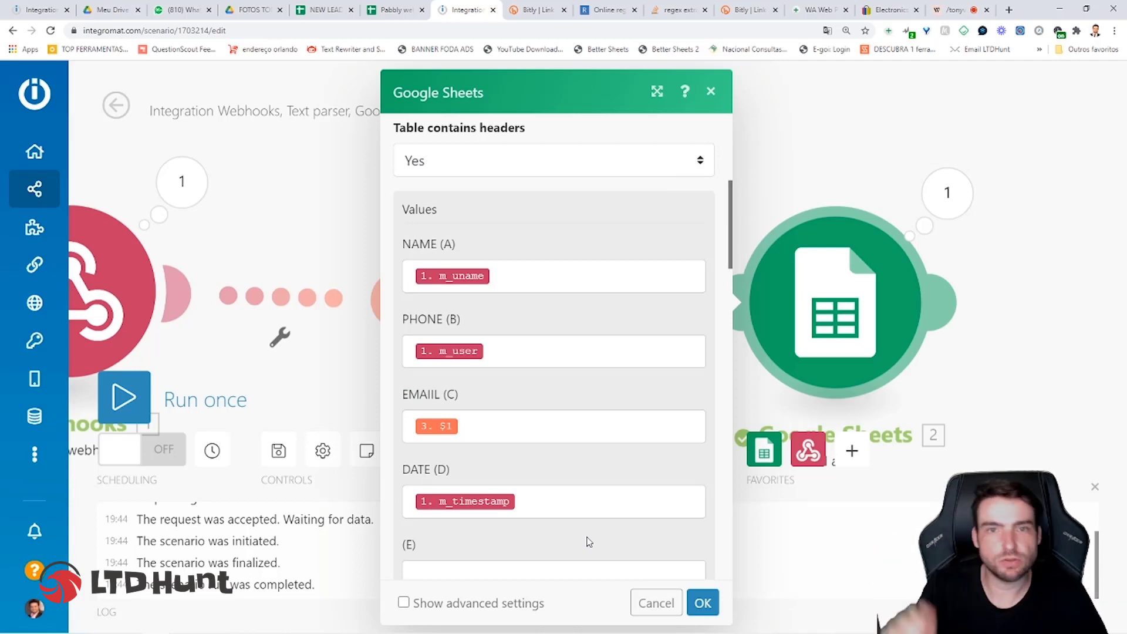
Step: Set DATE (D) to formatDate(parseDate(m_timestamp); DD.MM.YYYY)
left_click(591, 508)
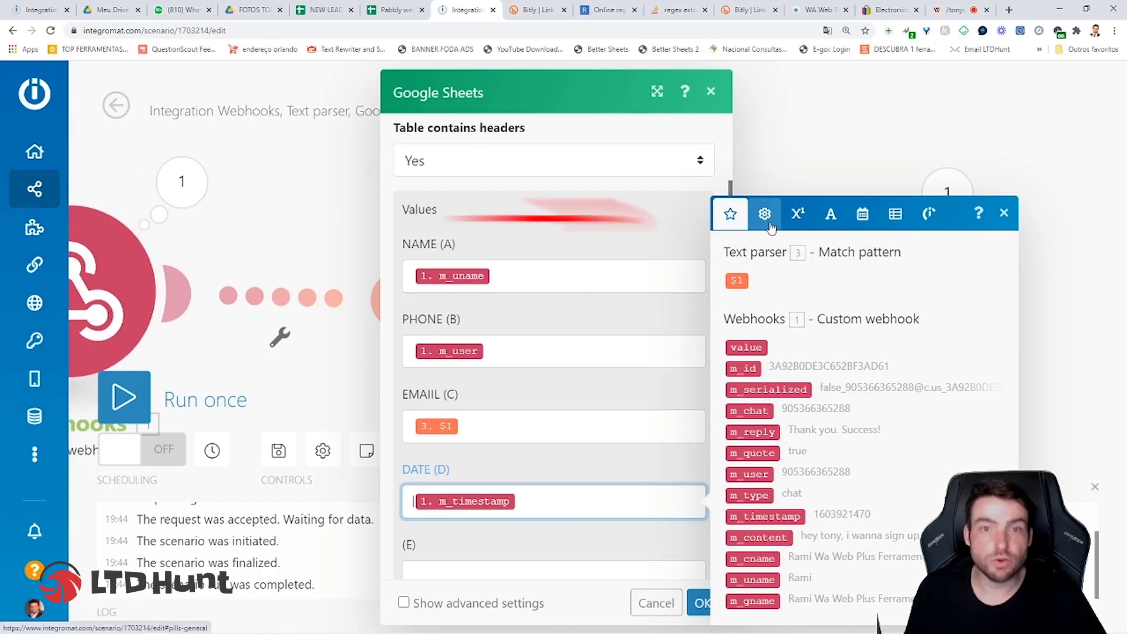
left_click(863, 219)
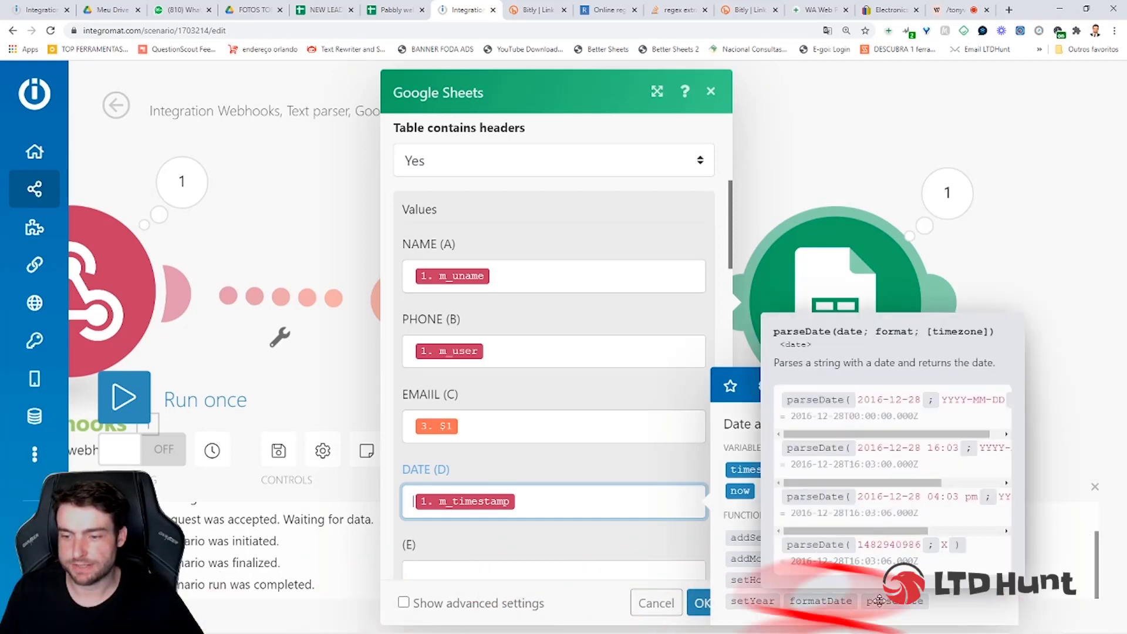
left_click(878, 600)
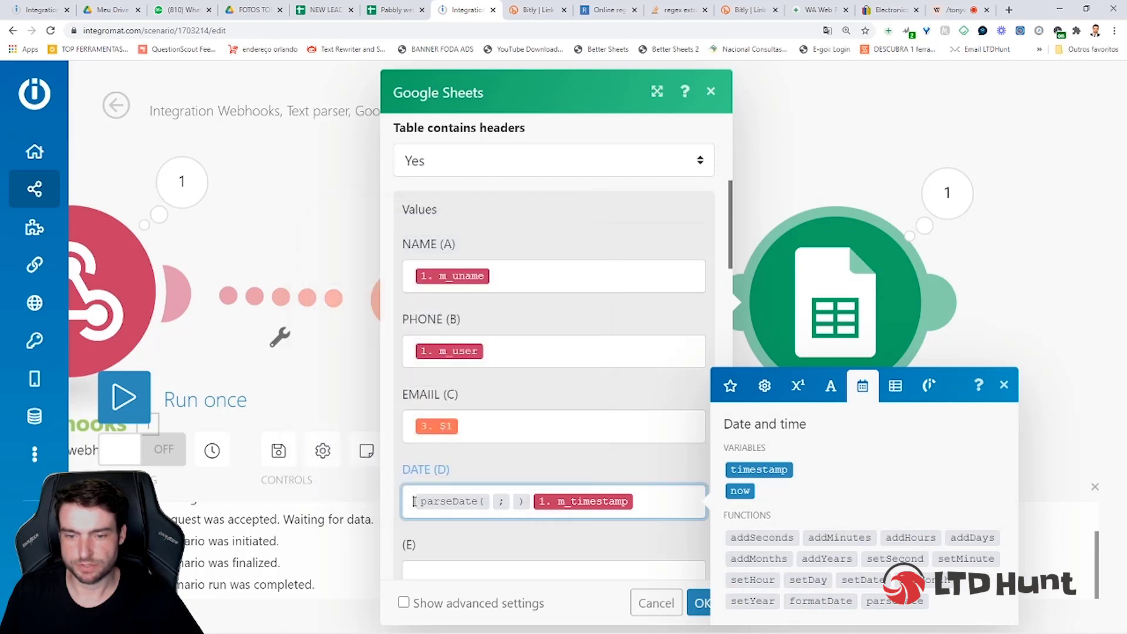
mouse_move(5, 184)
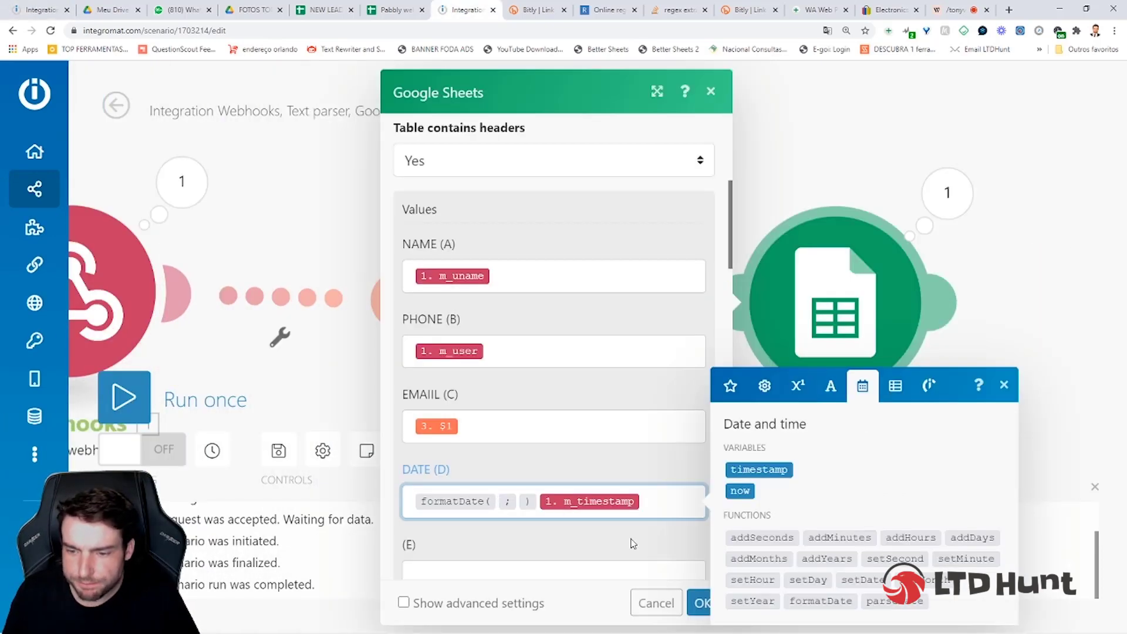
left_click(889, 605)
left_click_drag(493, 520, 572, 503)
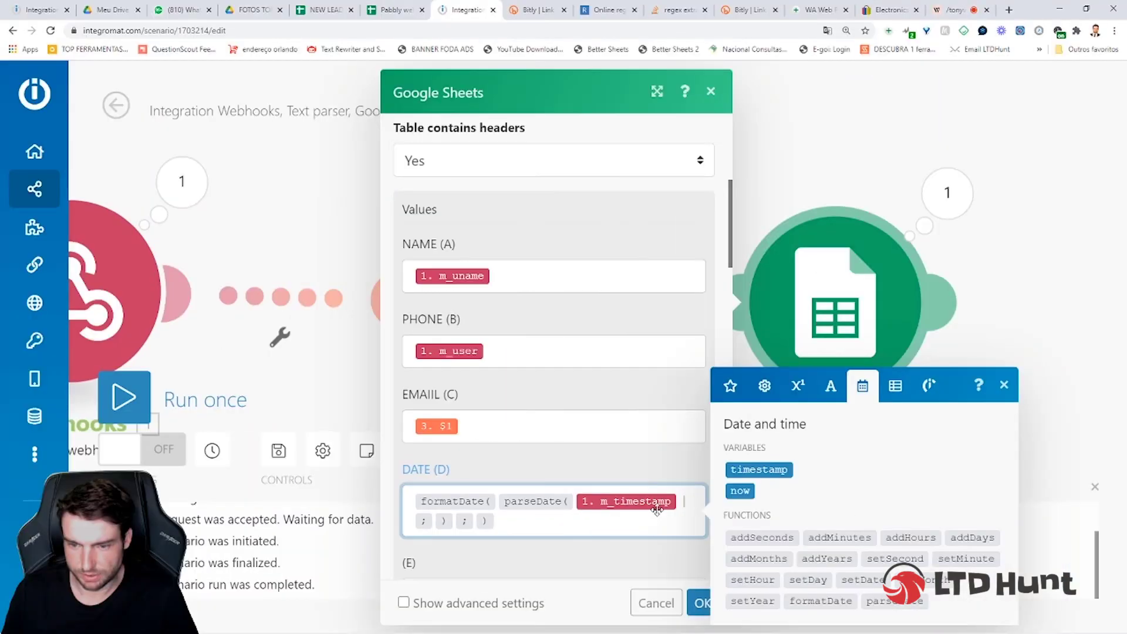
left_click(476, 521)
type("dd. ")
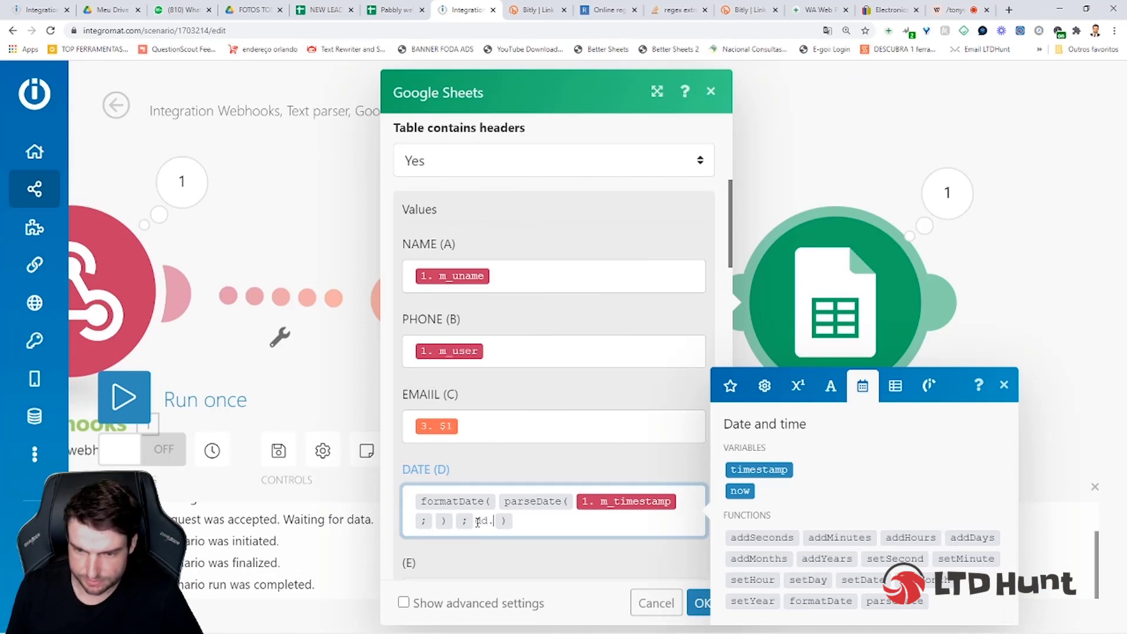
type("mm.yy")
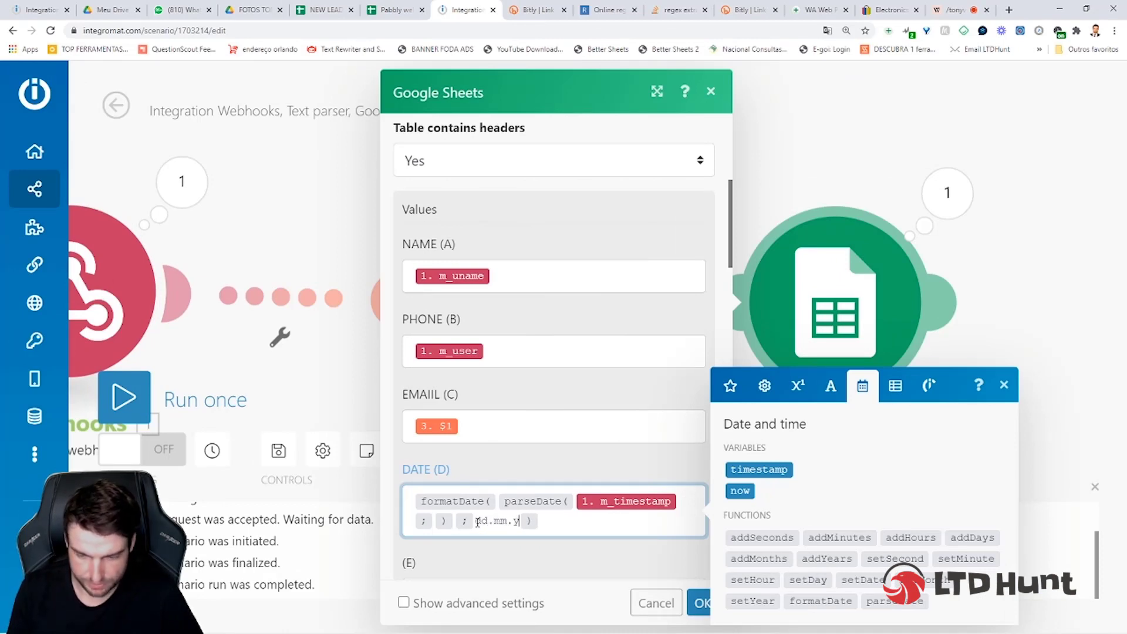
type("yy")
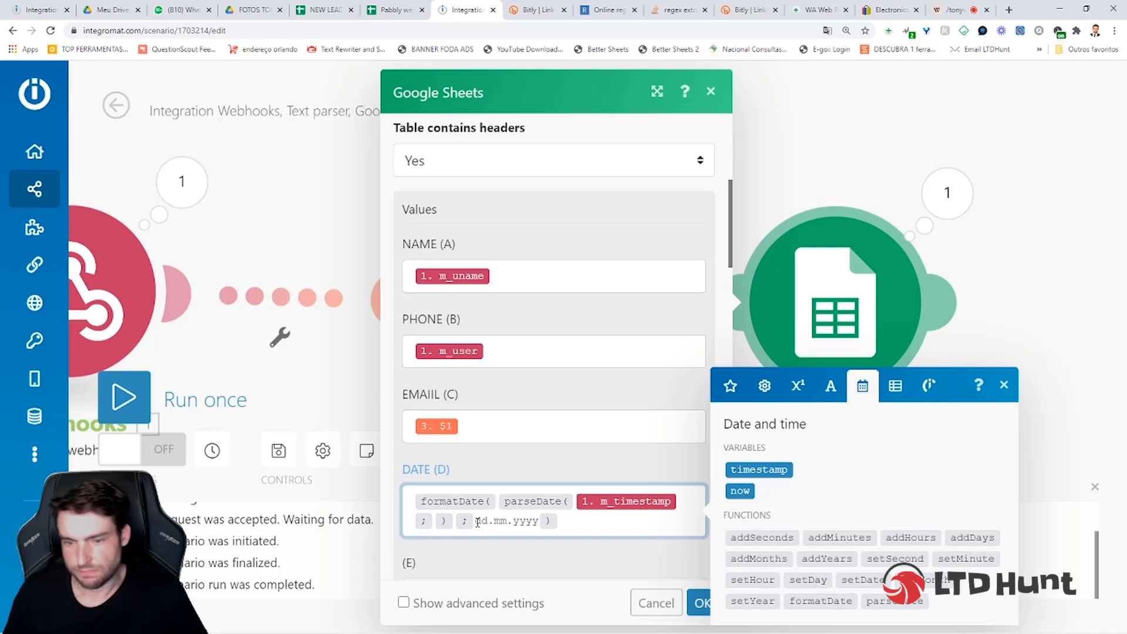
key("BackSpace")
key("BackSpace")
key("BackSpace")
key("BackSpace")
key("BackSpace")
key("BackSpace")
key("BackSpace")
key("BackSpace")
key("BackSpace")
key("BackSpace")
type("DD.MM.YYYY")
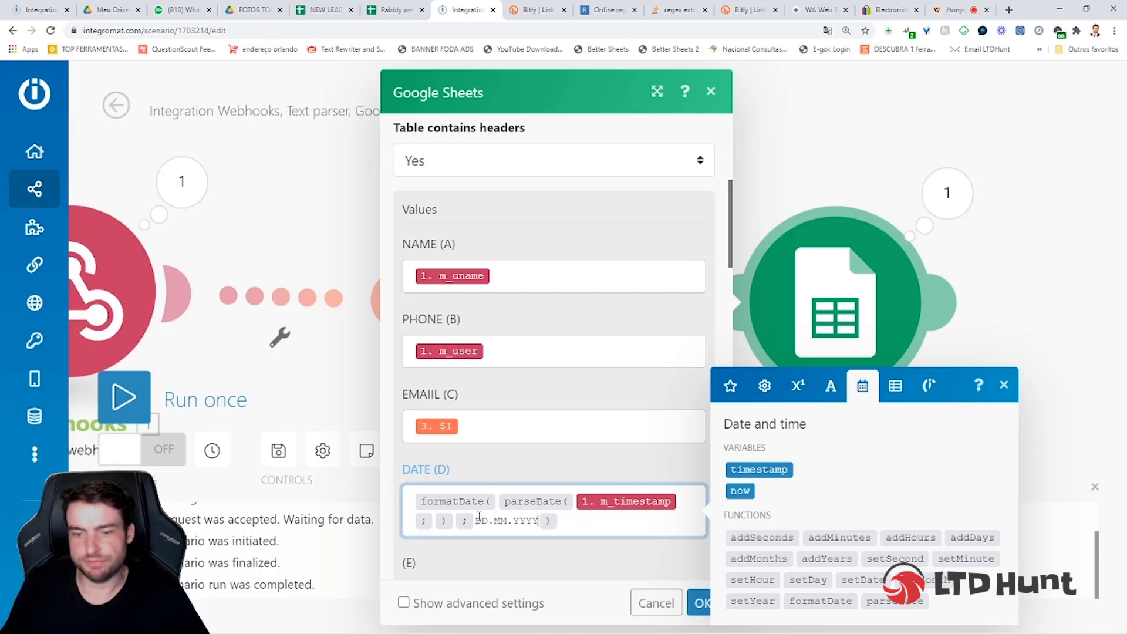
left_click(563, 555)
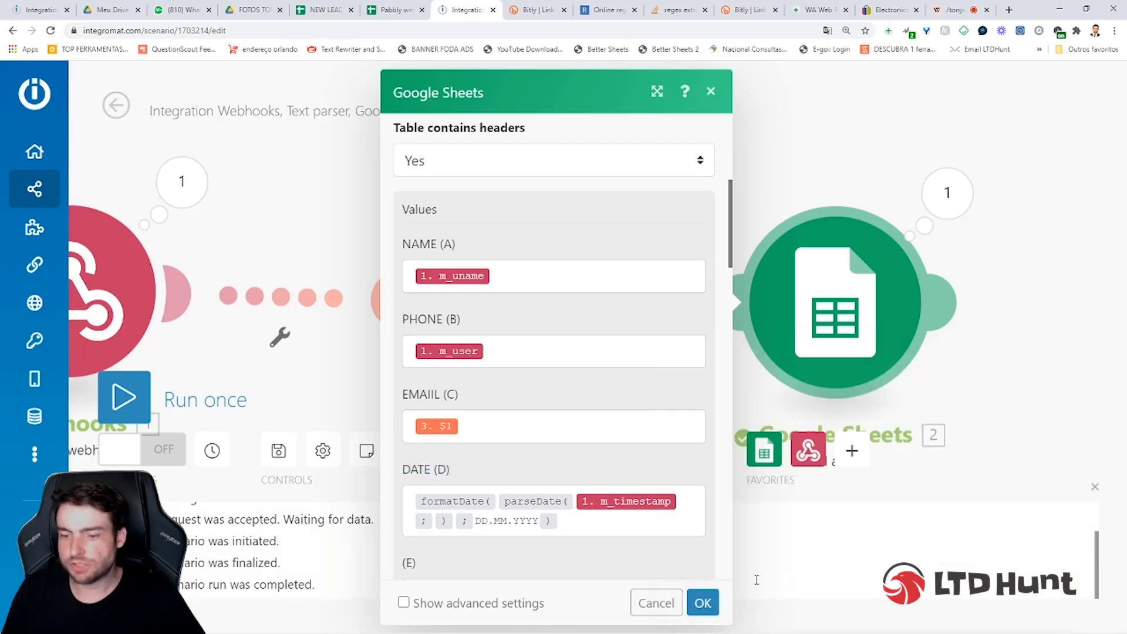
Step: Confirm the column mapping, save the scenario, and start a single test run
left_click(703, 603)
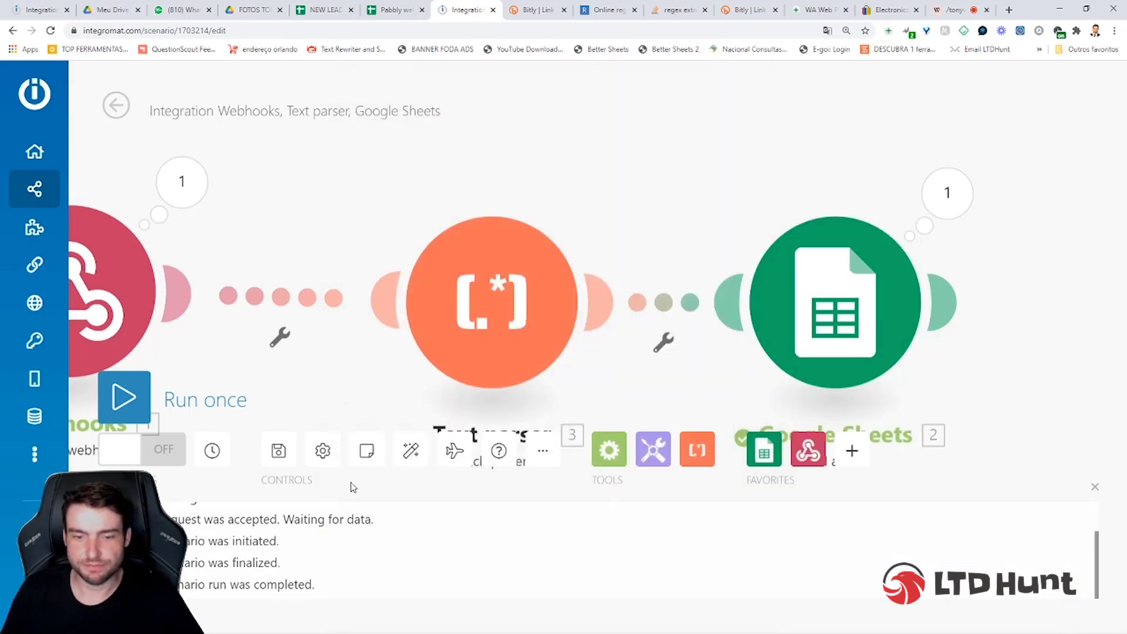
left_click(279, 453)
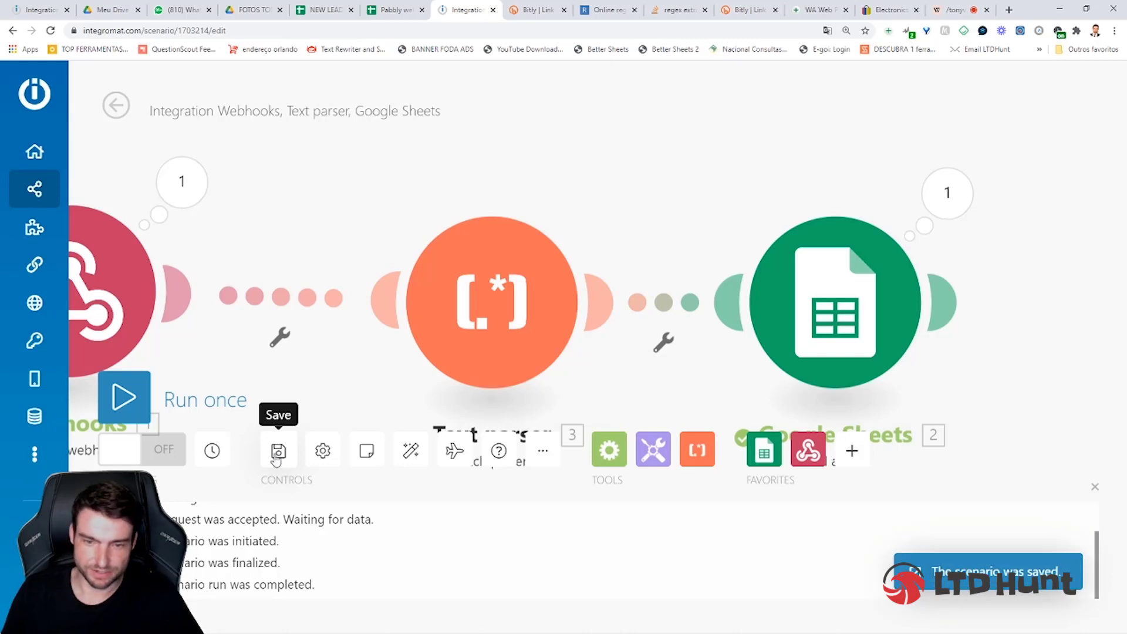
left_click(277, 460)
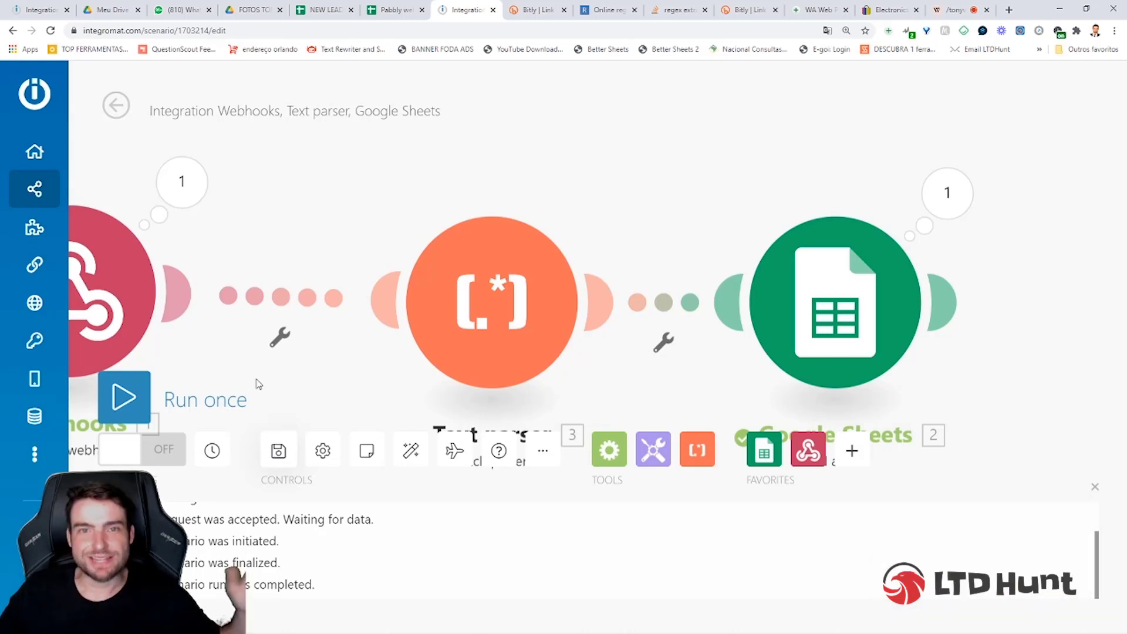
left_click(137, 408)
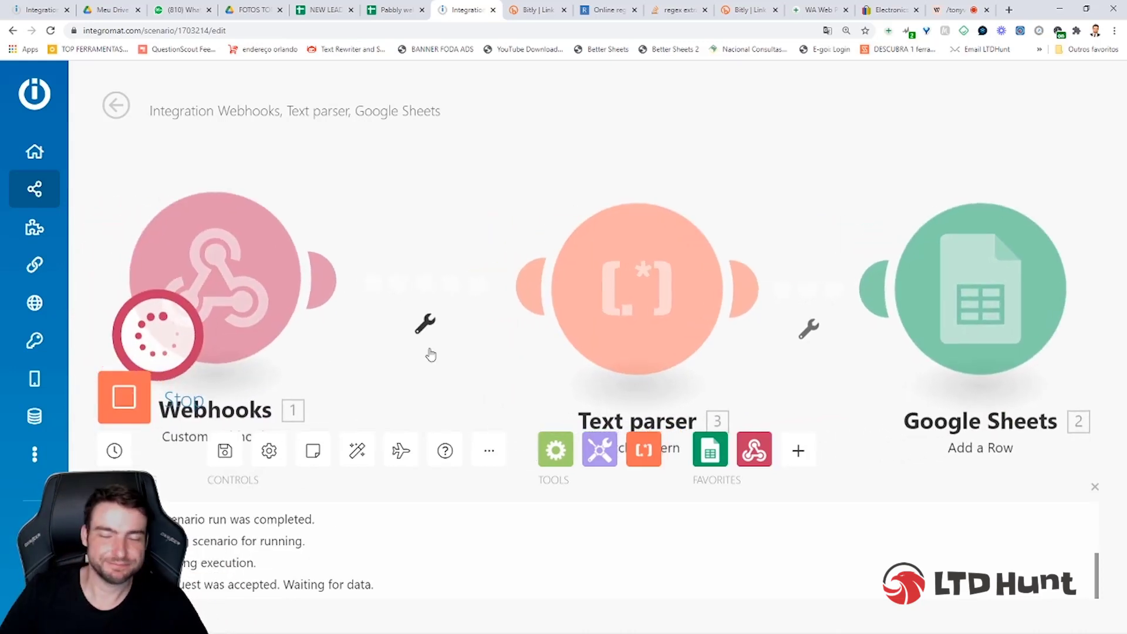
key("ctrl+3")
Step: Open the sign-up contact's chat to see the 'Thank you. Success!' reply, then the NEW LEAD WA WEB PLUS sheet
left_click(304, 409)
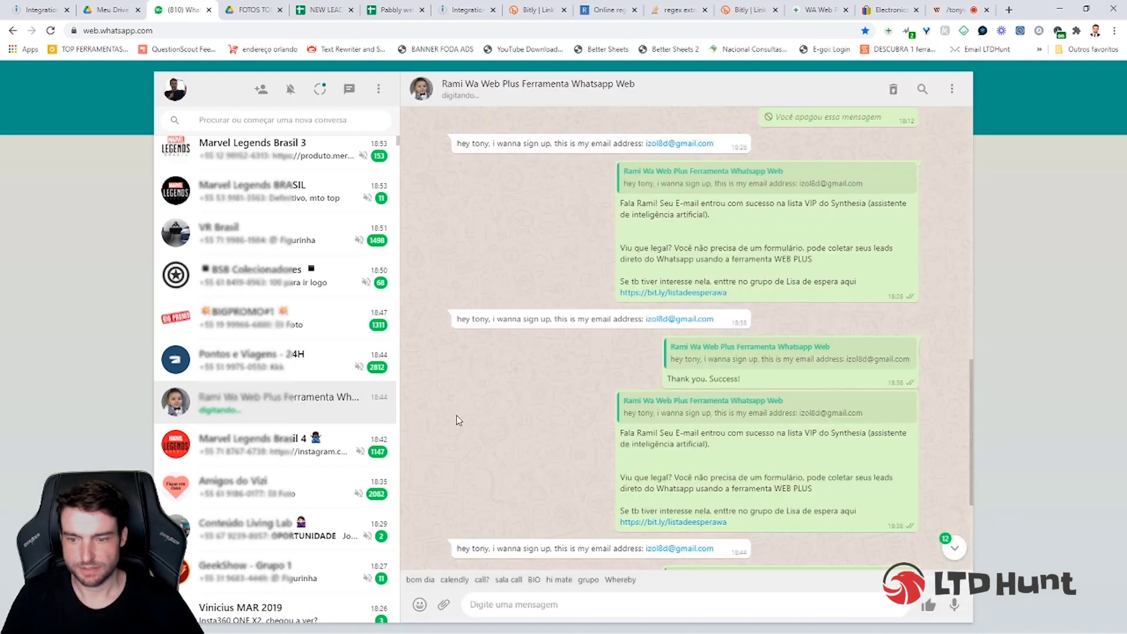
scroll(486, 430, "down", 3)
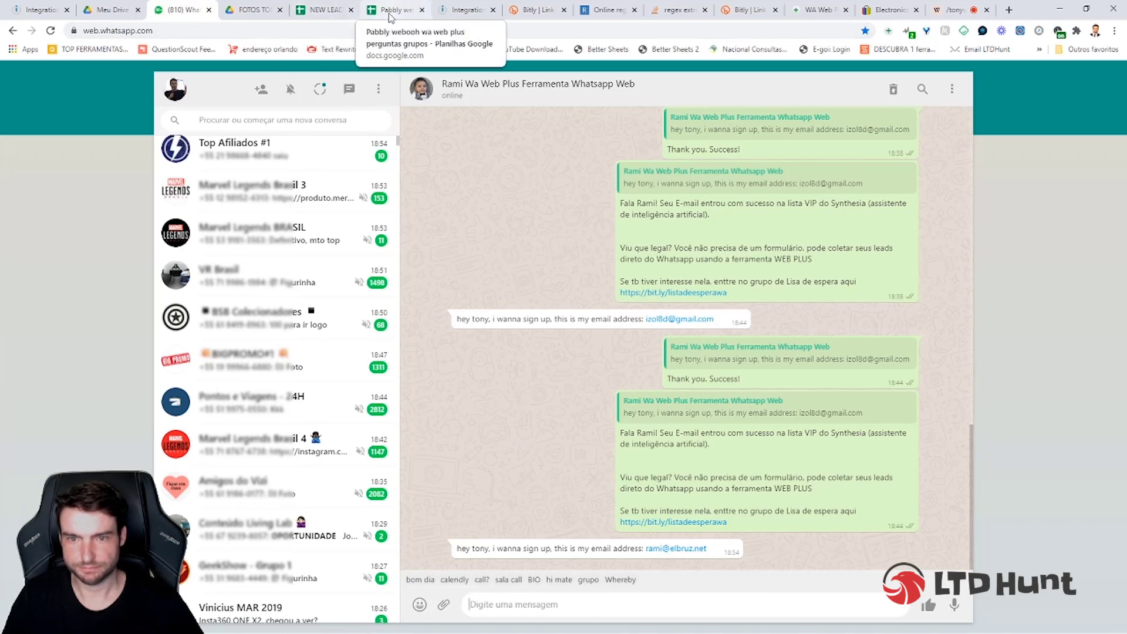
left_click(324, 12)
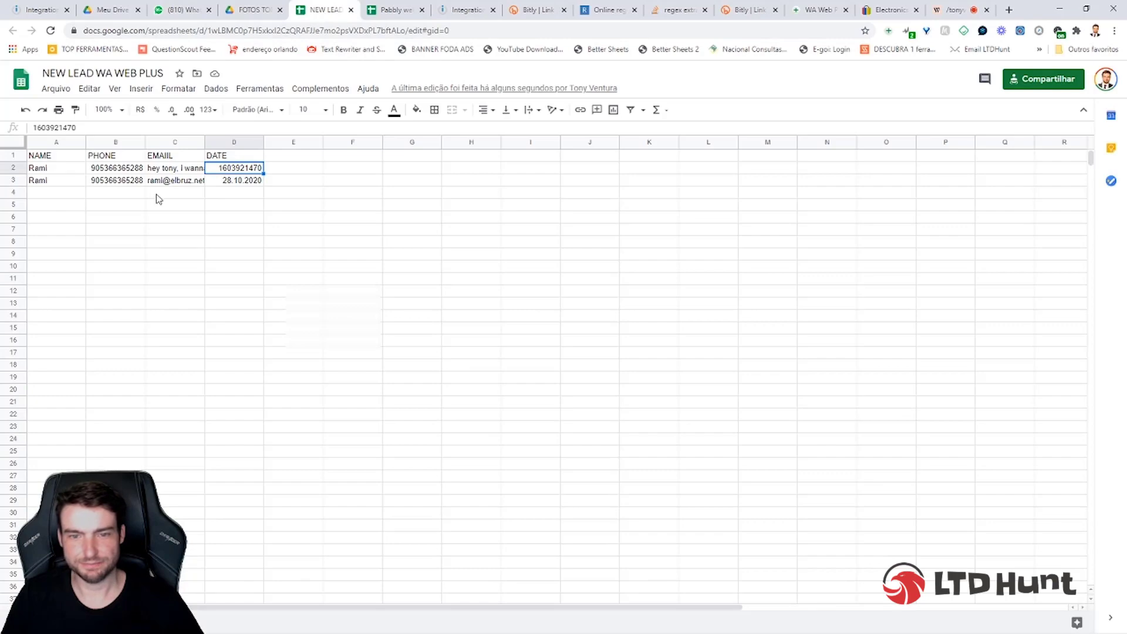
Step: Inspect row 3's phone number, extracted e-mail in C3 and 28.10.2020 date in D3
left_click(468, 11)
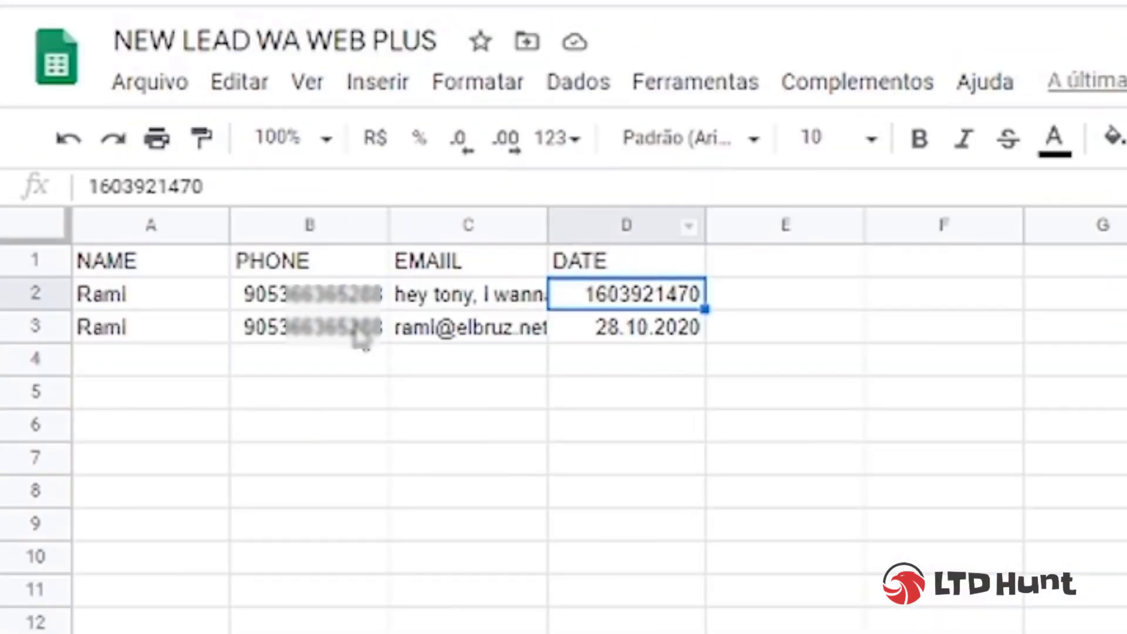
left_click(361, 337)
left_click(646, 327)
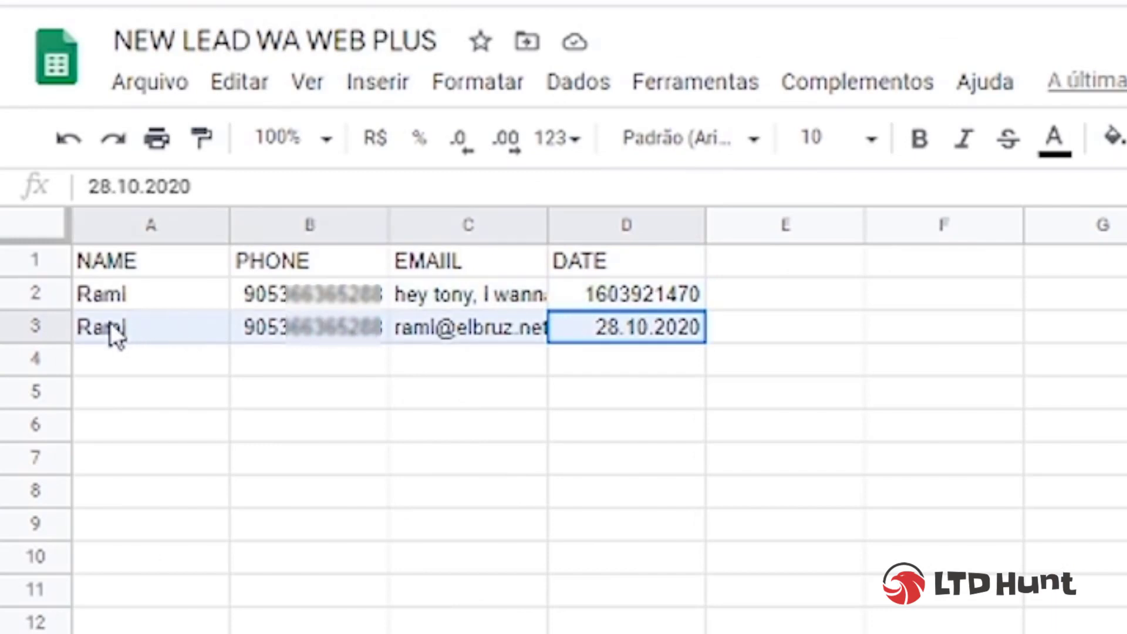
left_click_drag(111, 329, 618, 341)
left_click(707, 329)
left_click(687, 329)
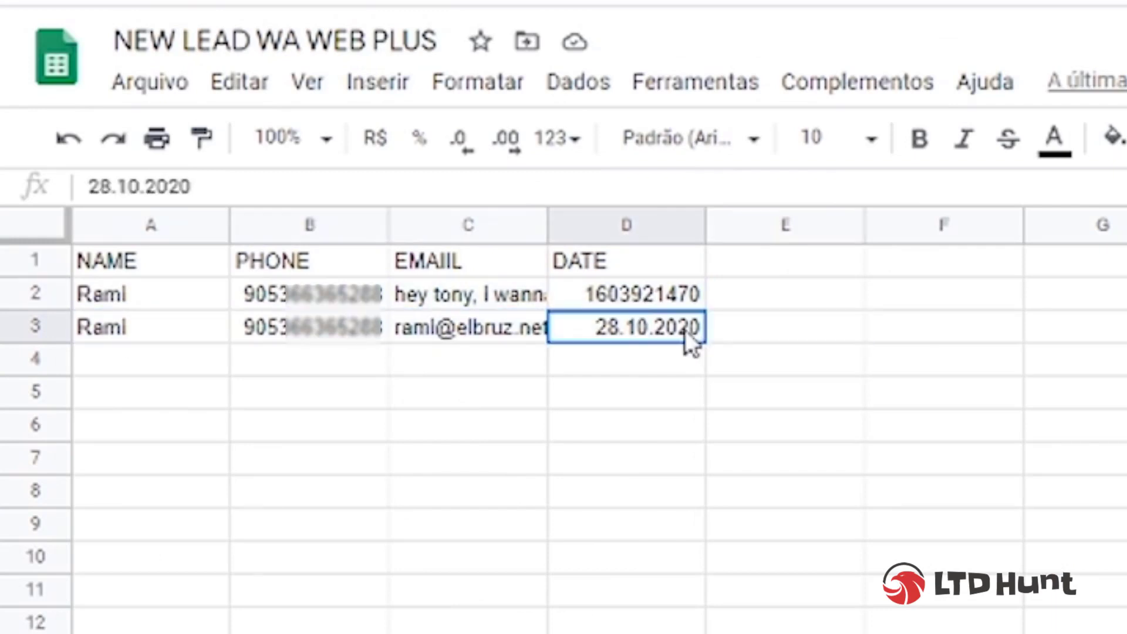
double_click(581, 329)
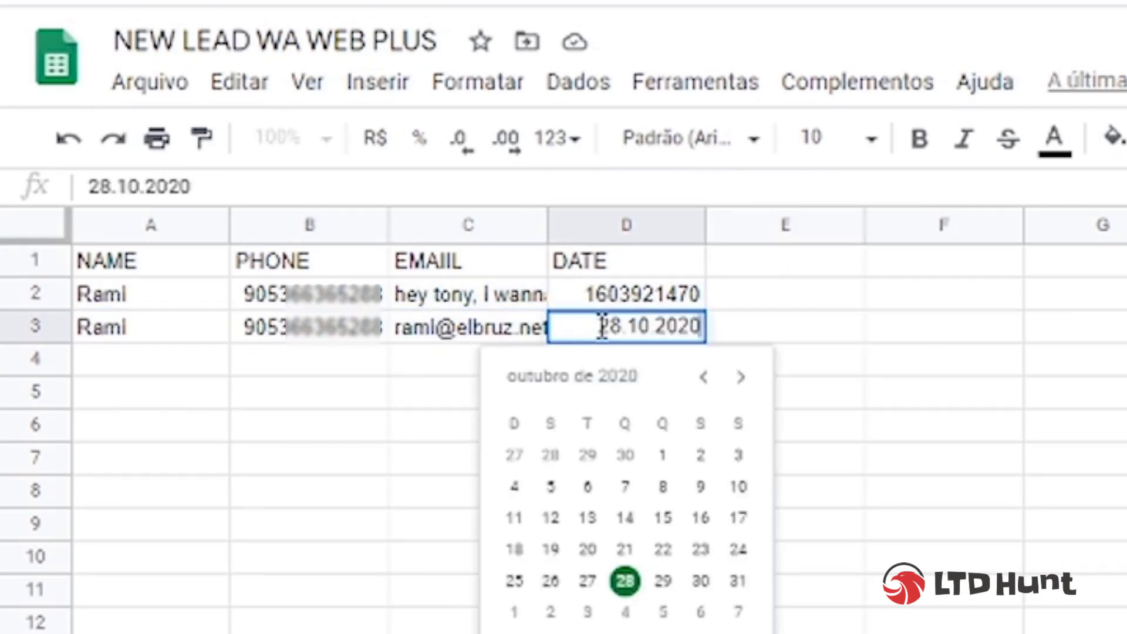
left_click(439, 329)
double_click(430, 327)
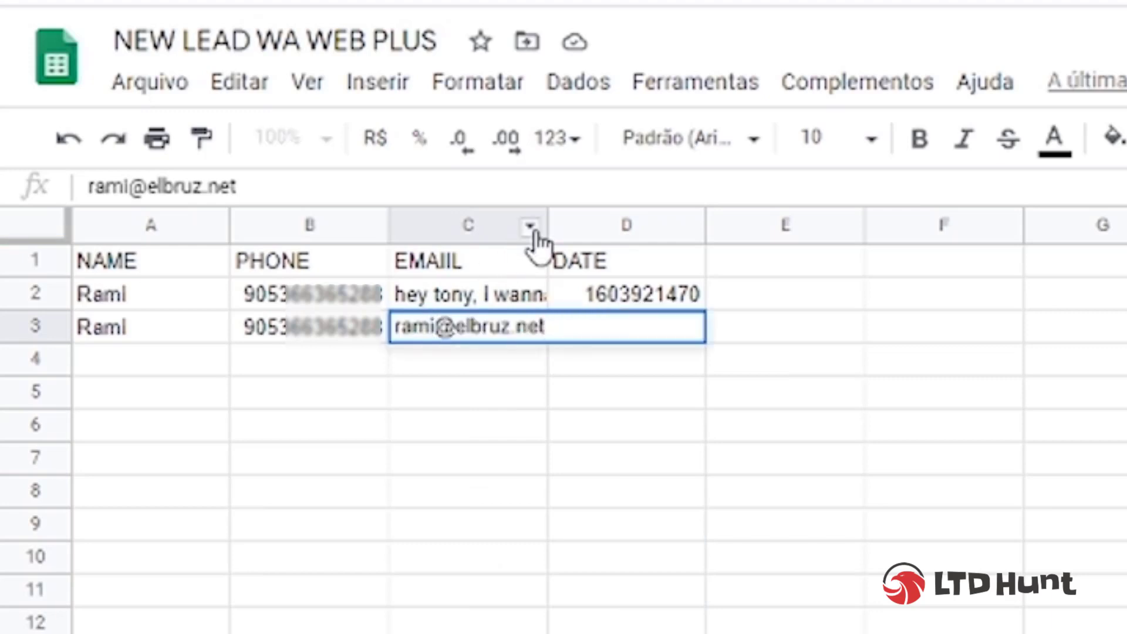
Step: Widen column C (EMAIL) so the full e-mail addresses display
left_click_drag(545, 232, 722, 233)
left_click(590, 365)
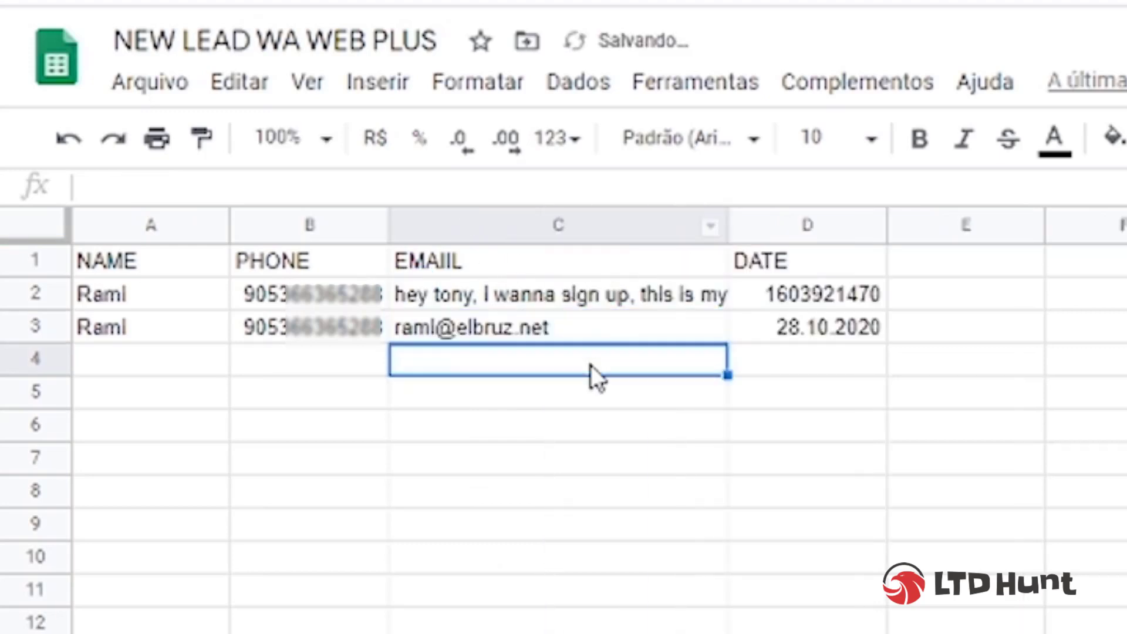
left_click(569, 299)
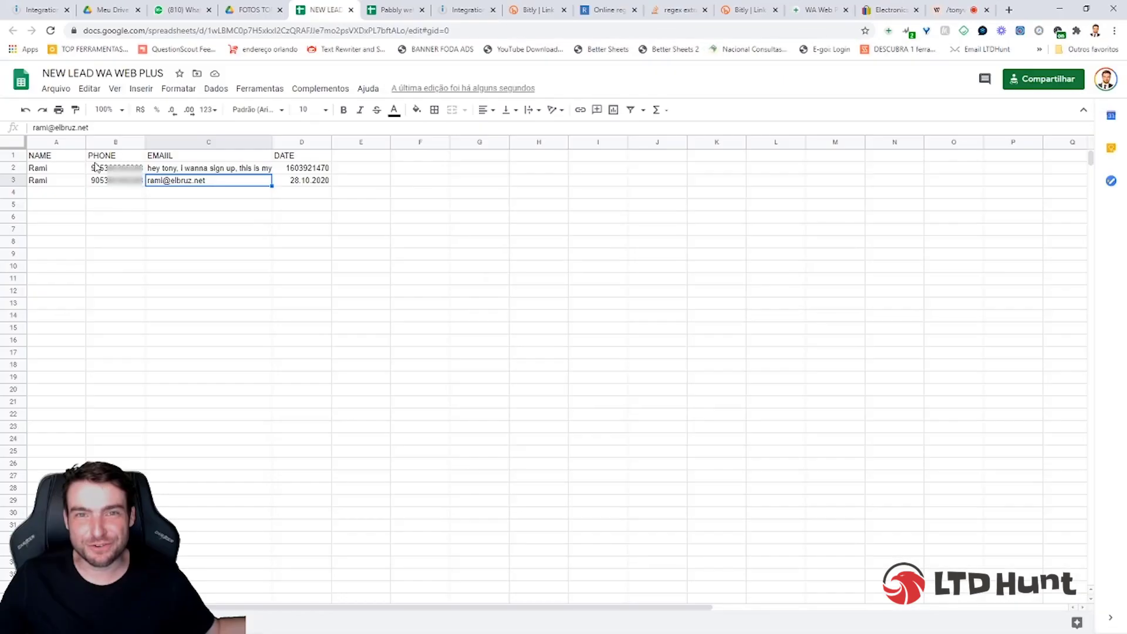